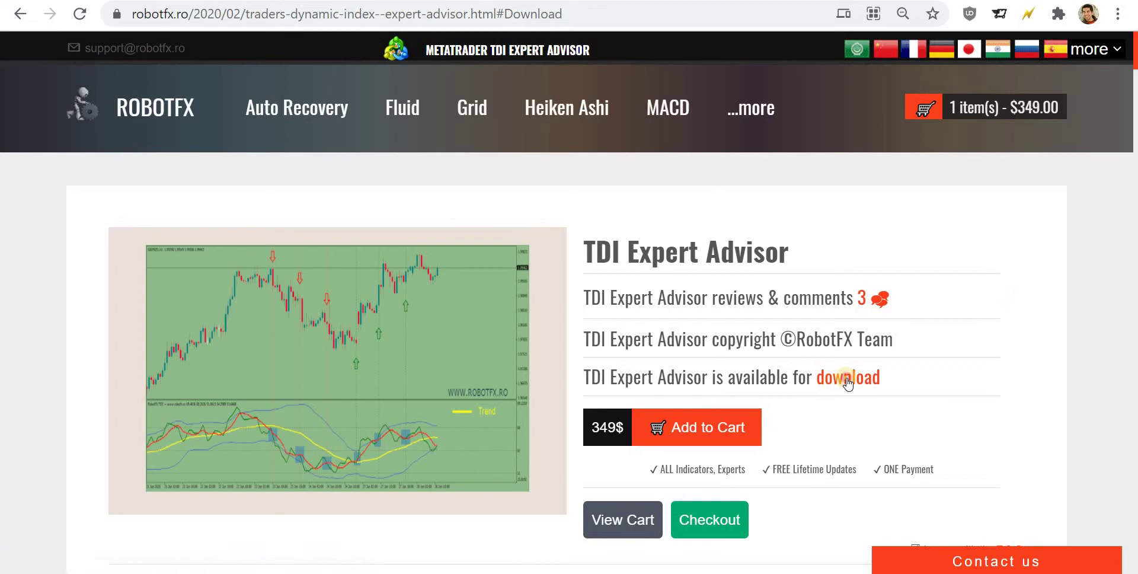
# - Go to the download section of the TDI Expert Advisor page and look through the list of free EAs without choosing one
pyautogui.click(826, 393)
pyautogui.click(657, 138)
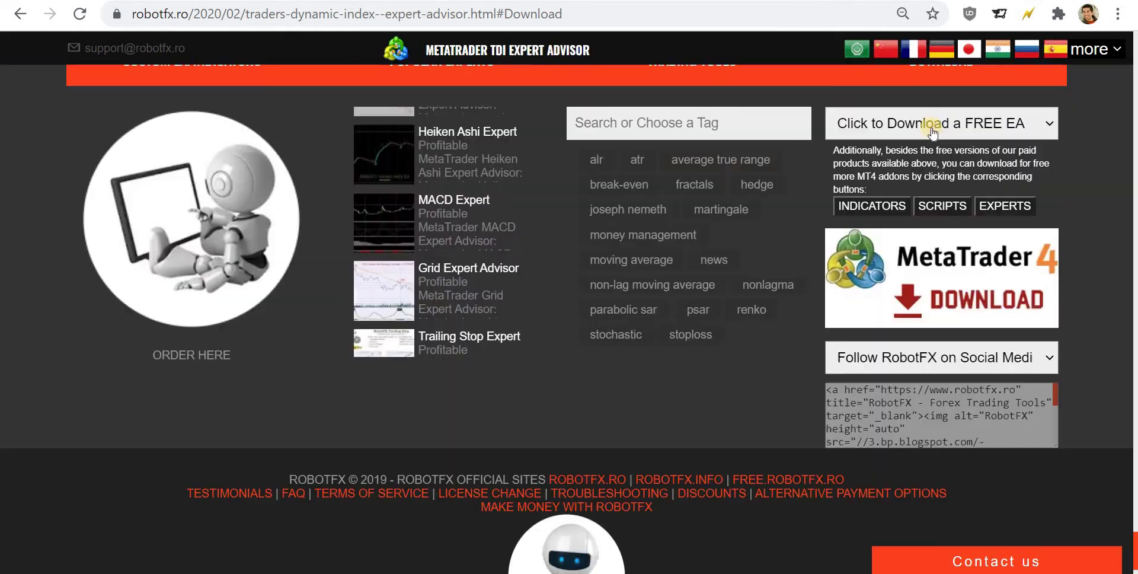
pyautogui.click(932, 123)
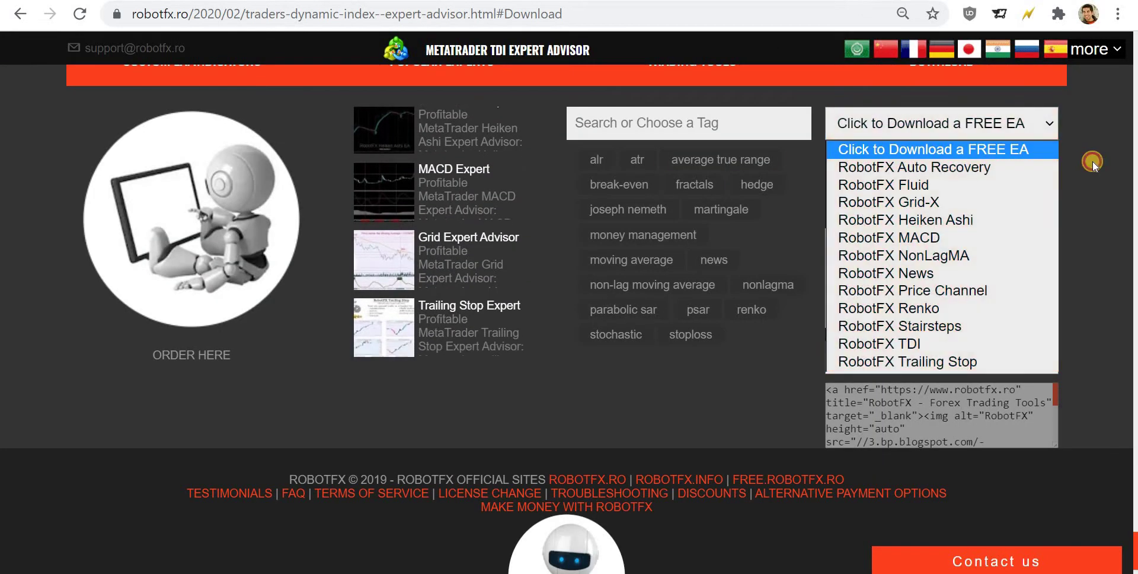
pyautogui.click(1093, 161)
pyautogui.moveTo(1135, 538); pyautogui.dragTo(1134, 41)
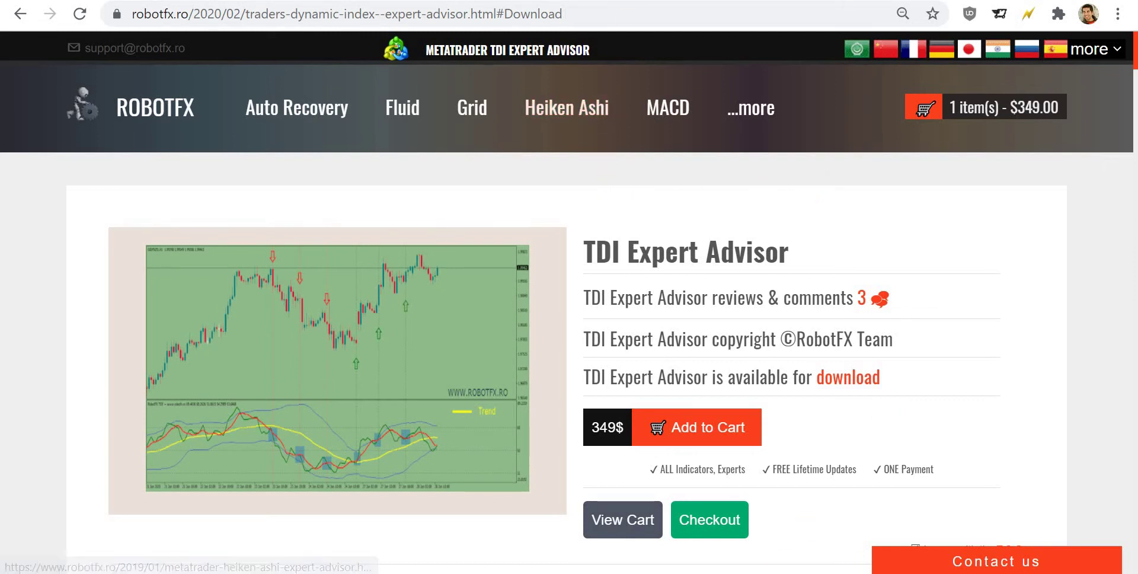
# - Switch to MetaTrader 4 and review the trading day, session, order and money settings in the AUDUSD H1 expert's inputs
pyautogui.moveTo(676, 572)
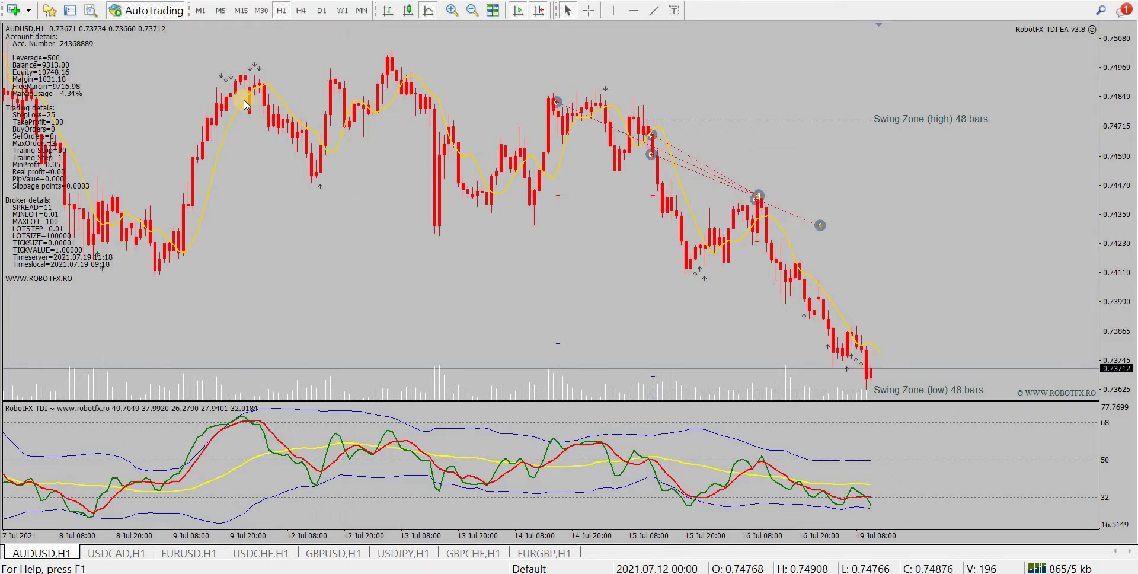
pyautogui.press('F7')
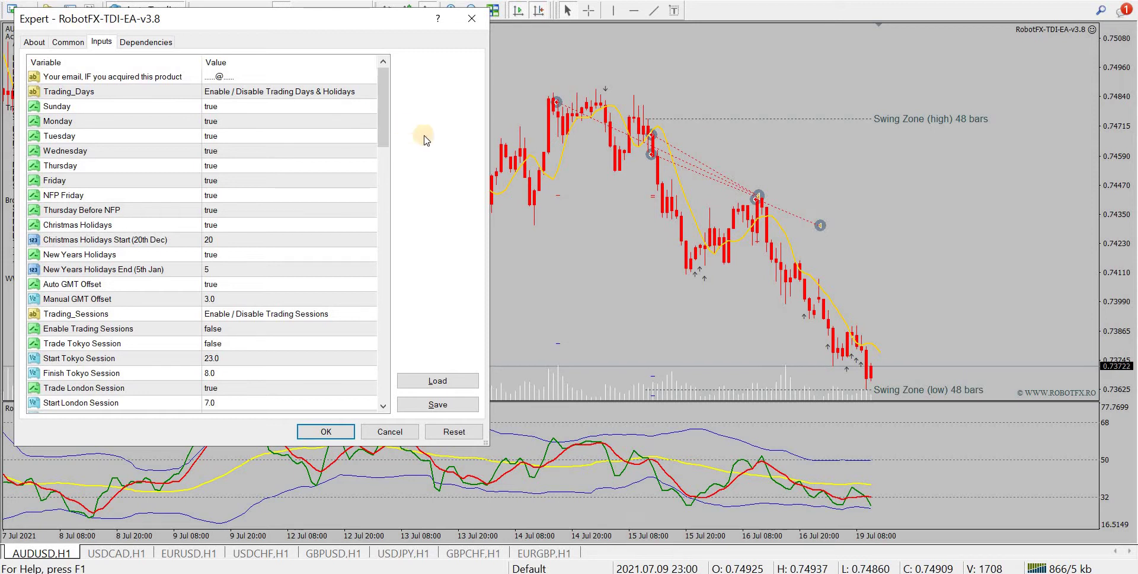
pyautogui.click(210, 403)
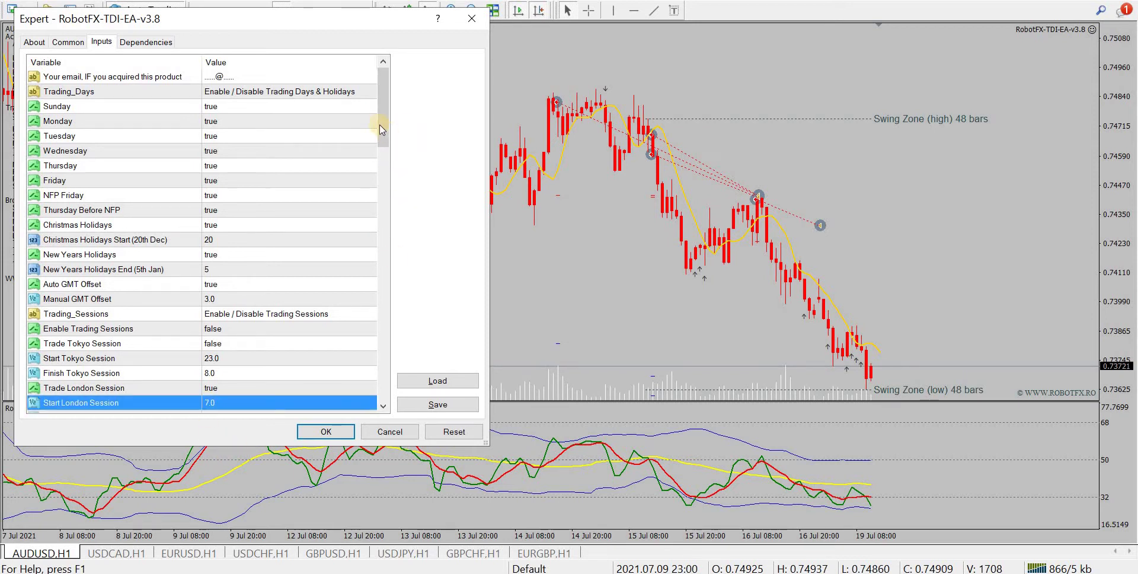
pyautogui.moveTo(382, 121); pyautogui.dragTo(389, 196)
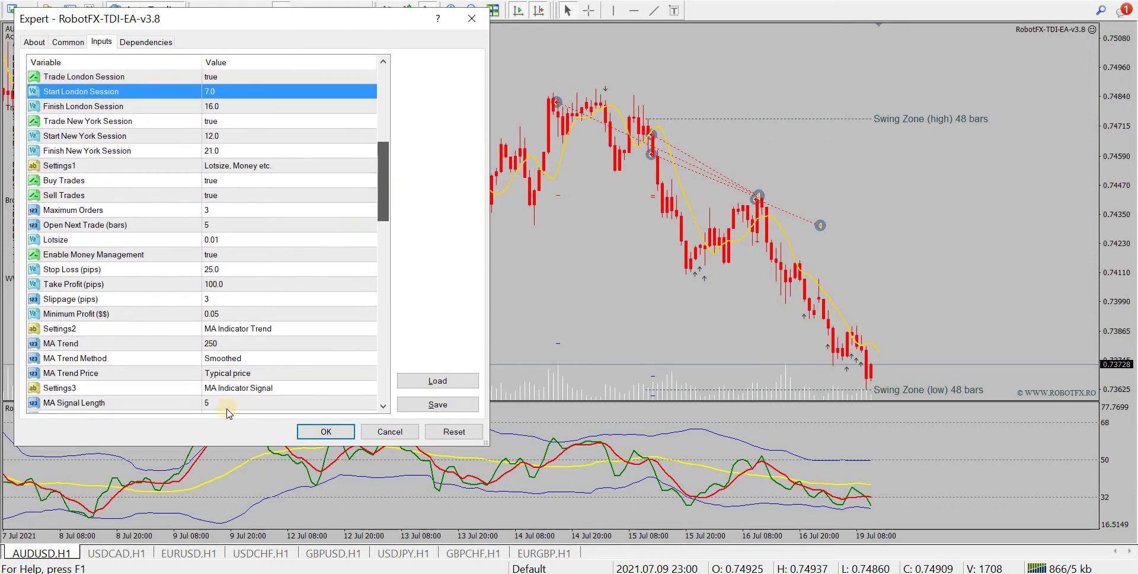
pyautogui.click(227, 401)
# - Examine the AUDUSD expert's remaining inputs, from the MA signal through the entry, exit and martingale settings, and close its properties
pyautogui.click(386, 205)
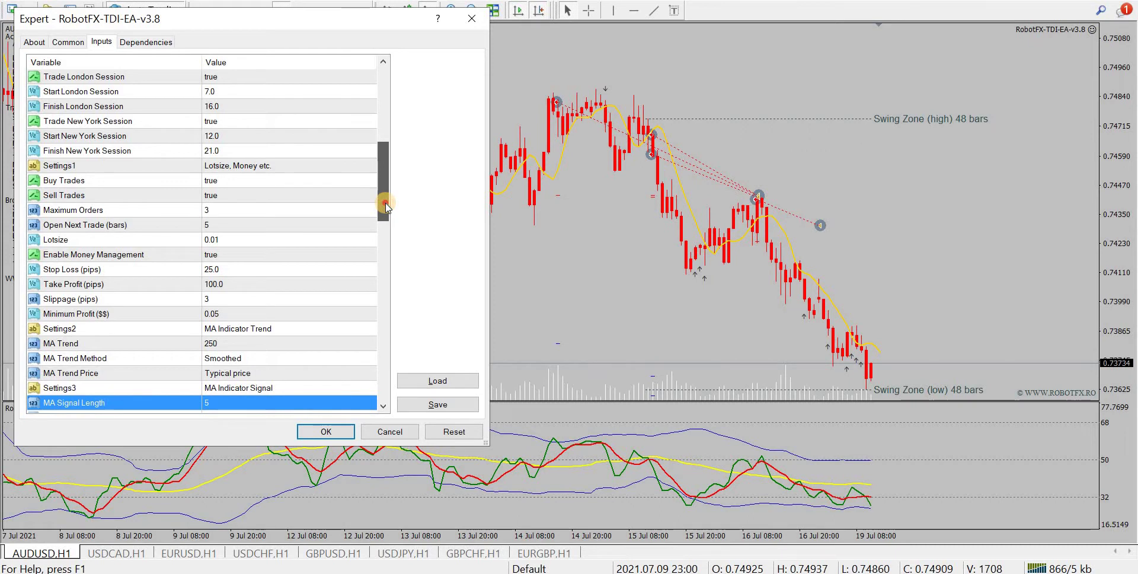
pyautogui.moveTo(385, 209); pyautogui.dragTo(404, 281)
pyautogui.click(242, 406)
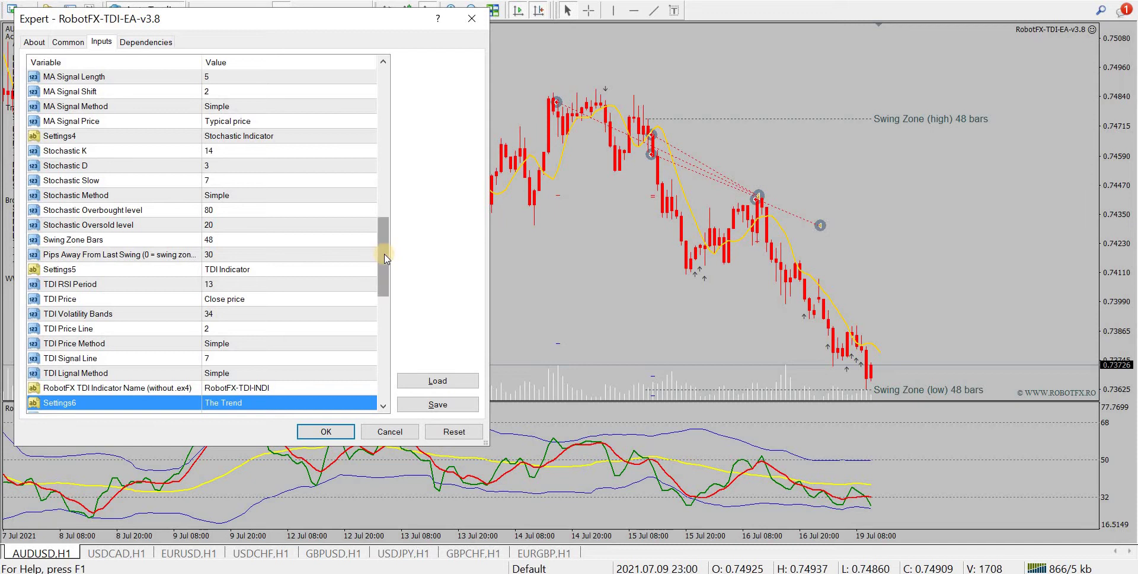
pyautogui.moveTo(384, 270); pyautogui.dragTo(389, 351)
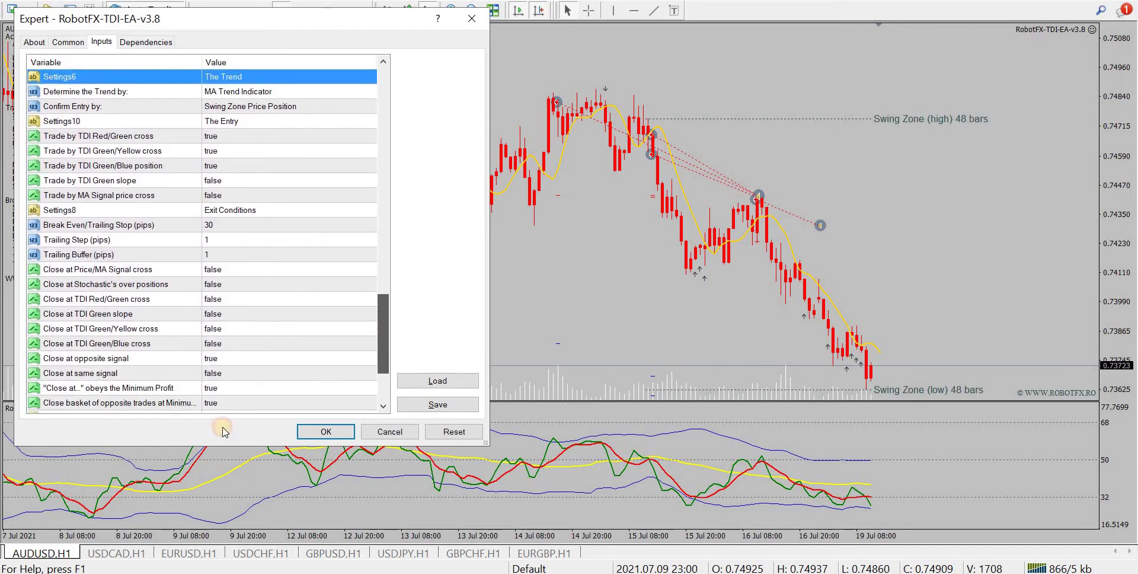
pyautogui.click(229, 403)
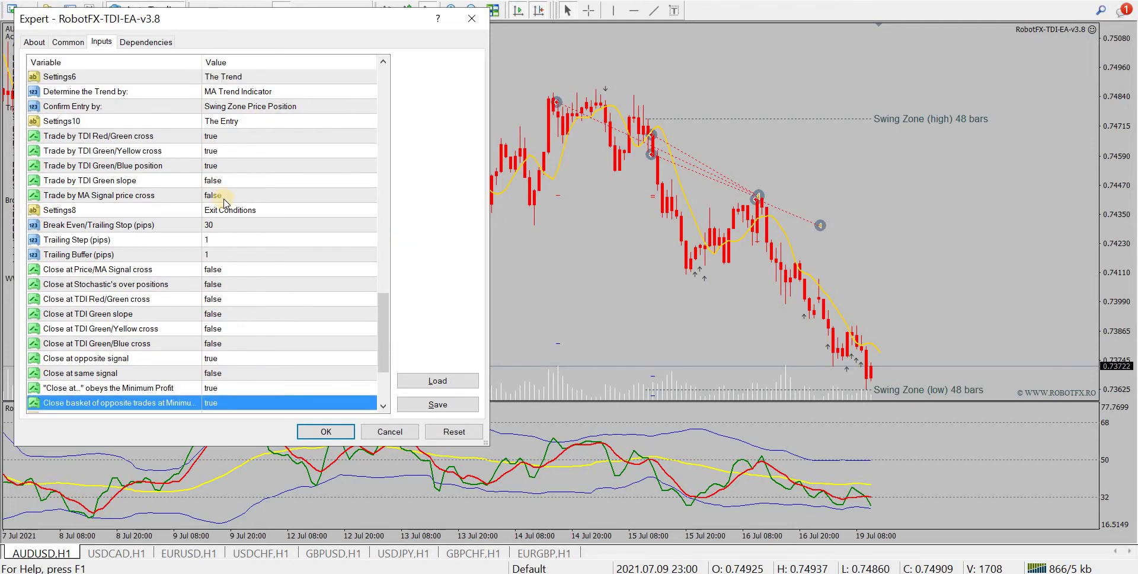
pyautogui.click(391, 352)
pyautogui.moveTo(391, 353); pyautogui.dragTo(391, 383)
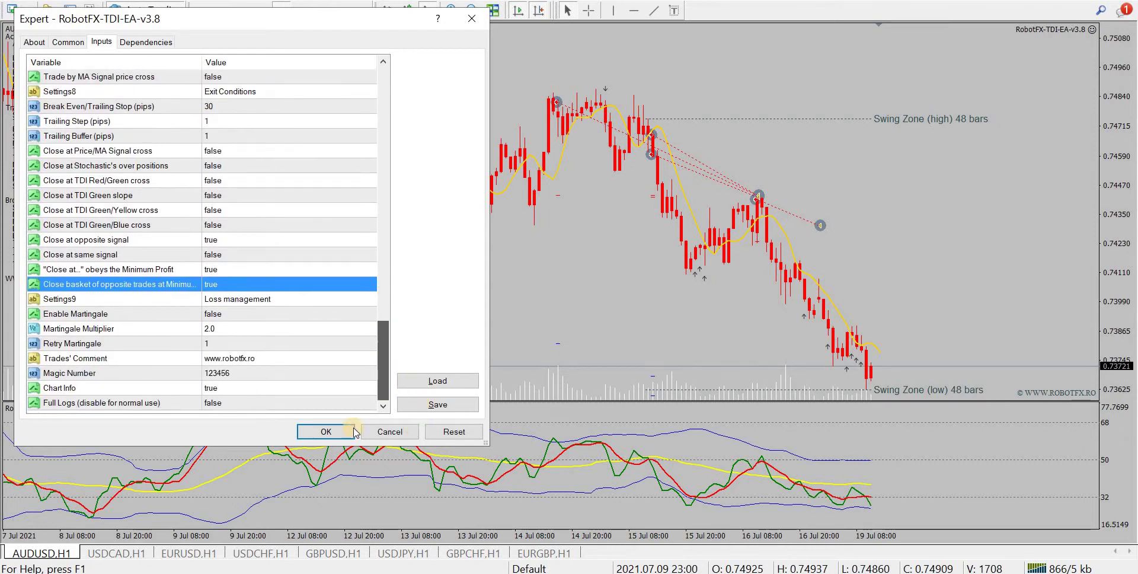
pyautogui.click(323, 433)
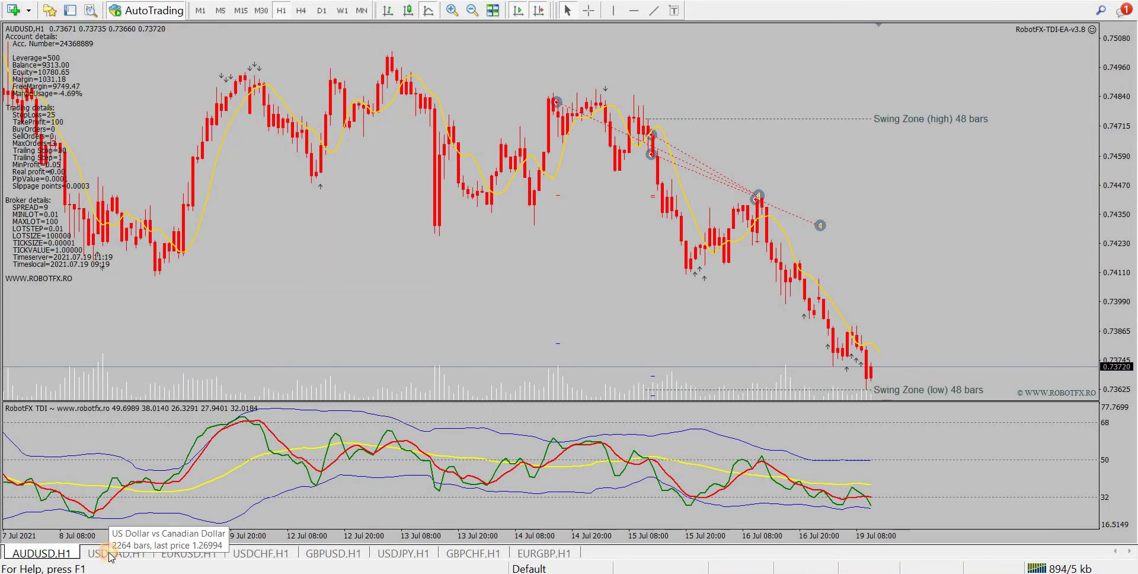
# - Bring up the USDCAD H1 chart and review its expert's inputs from the trading days to the MA signal settings
pyautogui.click(110, 554)
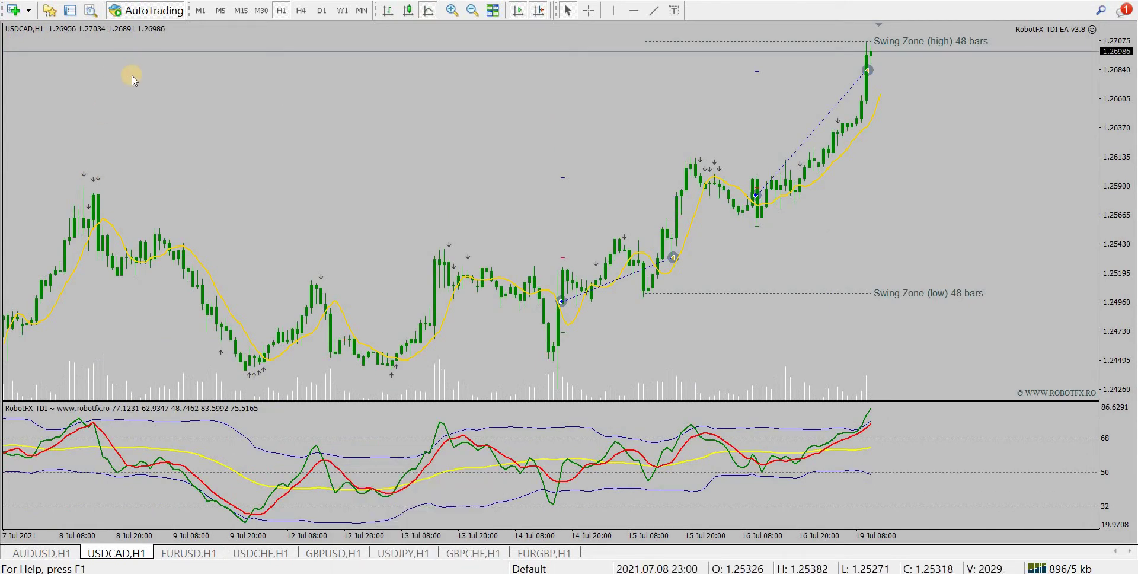
pyautogui.press('F7')
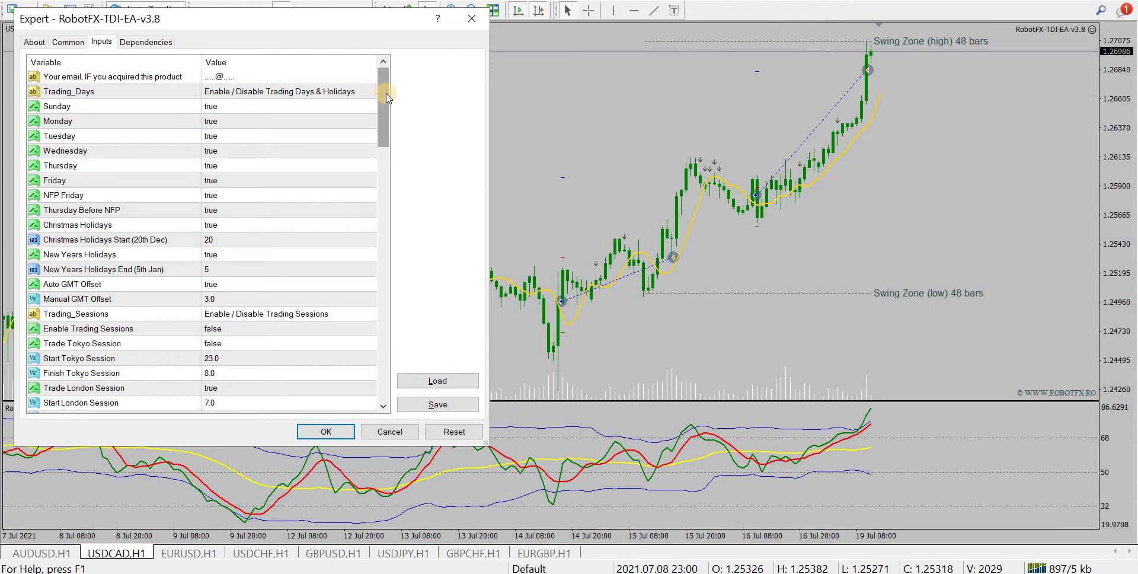
pyautogui.click(172, 402)
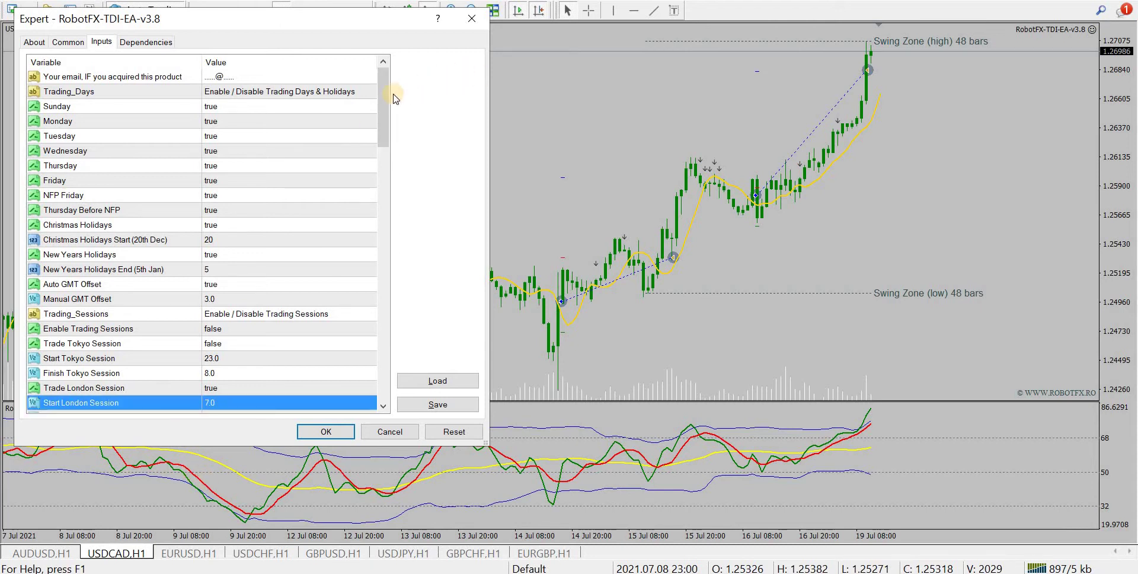
pyautogui.moveTo(384, 91); pyautogui.dragTo(386, 189)
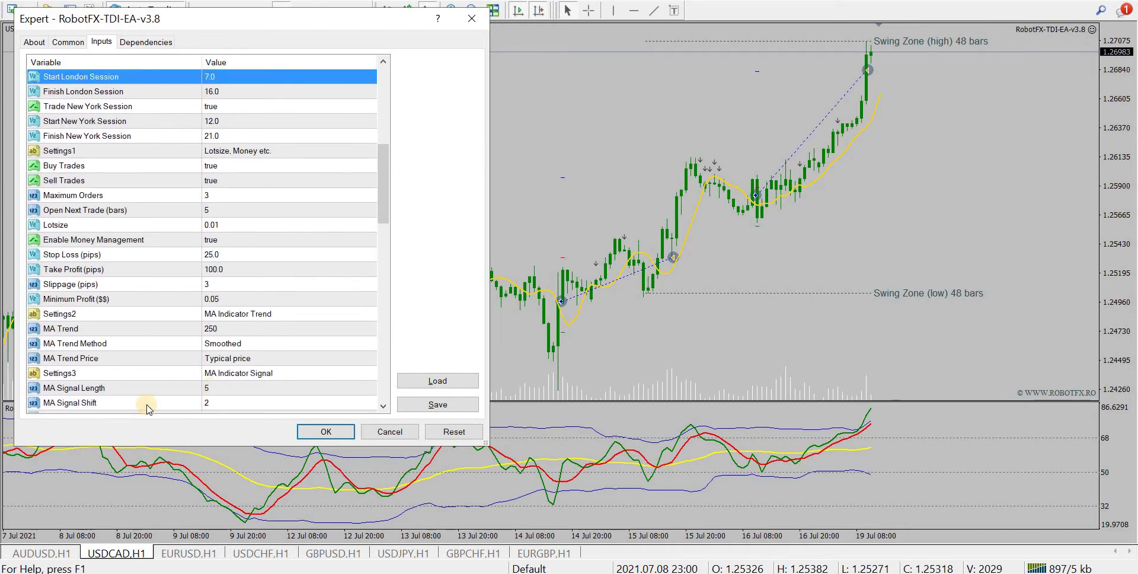
pyautogui.click(147, 405)
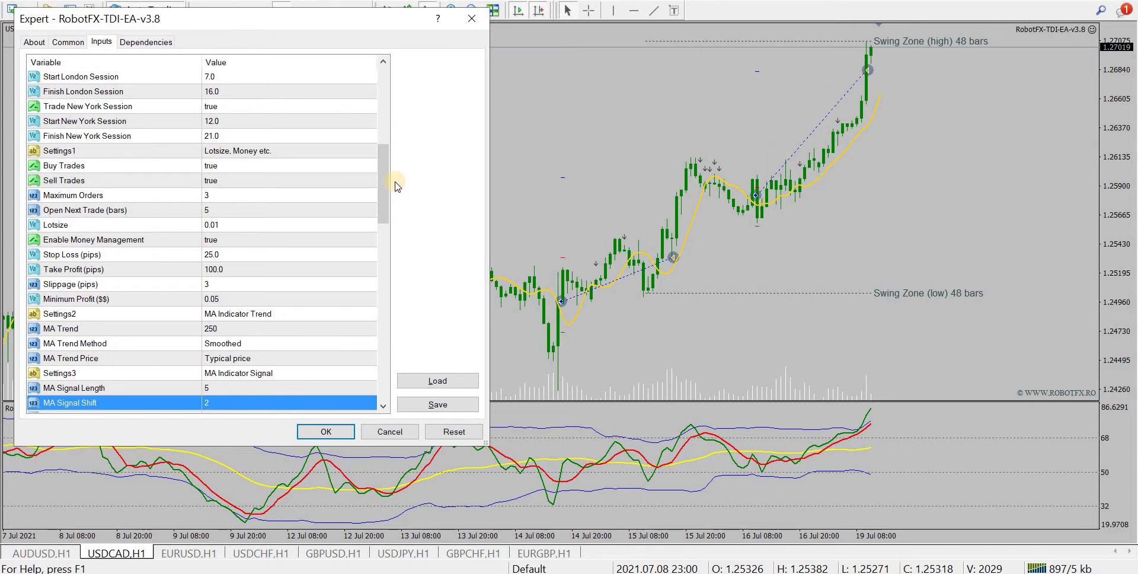
# - Examine the USDCAD expert's Stochastic, TDI, trend, entry, exit and loss management inputs, and close its properties
pyautogui.moveTo(386, 177); pyautogui.dragTo(393, 250)
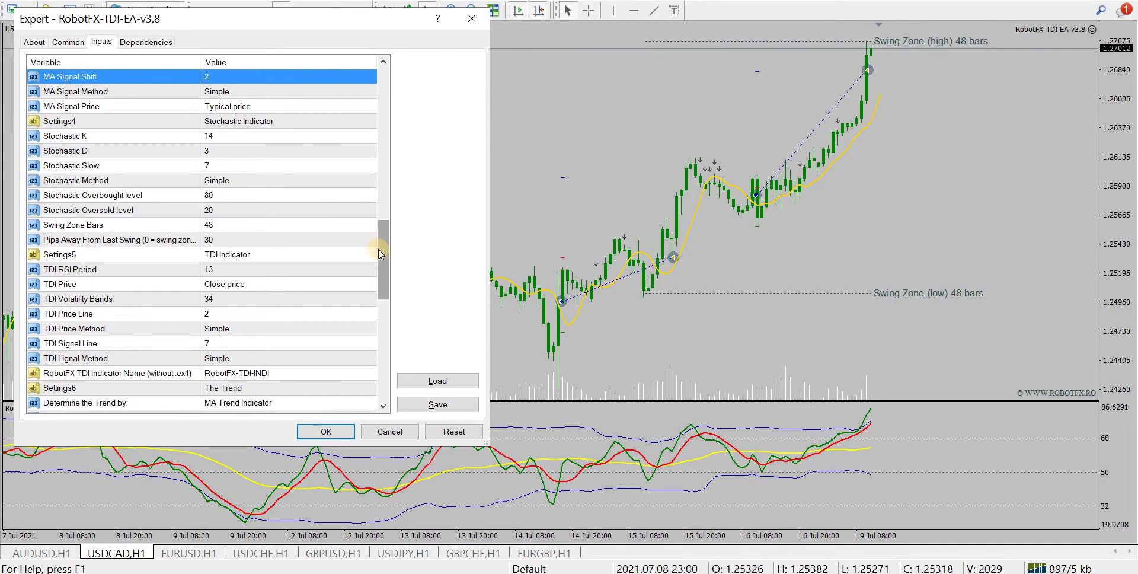
pyautogui.click(248, 403)
pyautogui.moveTo(380, 253); pyautogui.dragTo(379, 338)
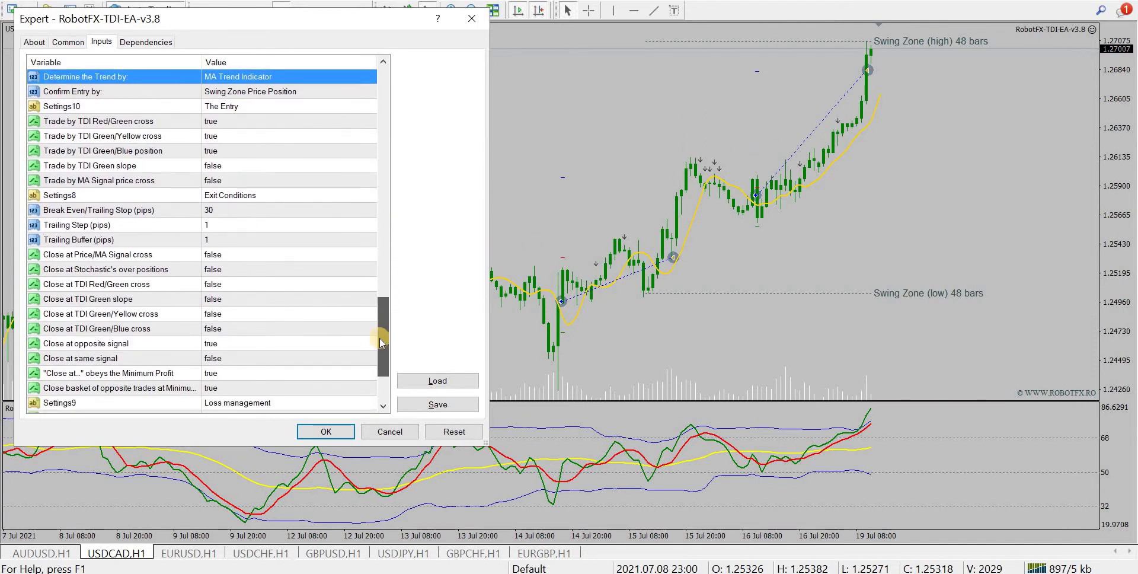
pyautogui.click(255, 404)
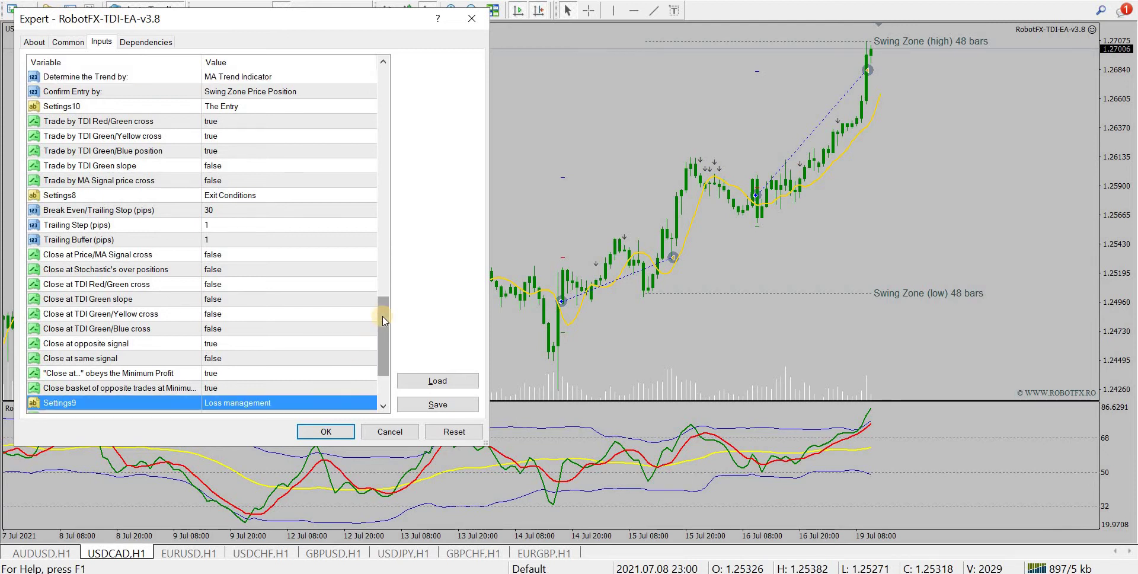
pyautogui.moveTo(382, 315); pyautogui.dragTo(384, 363)
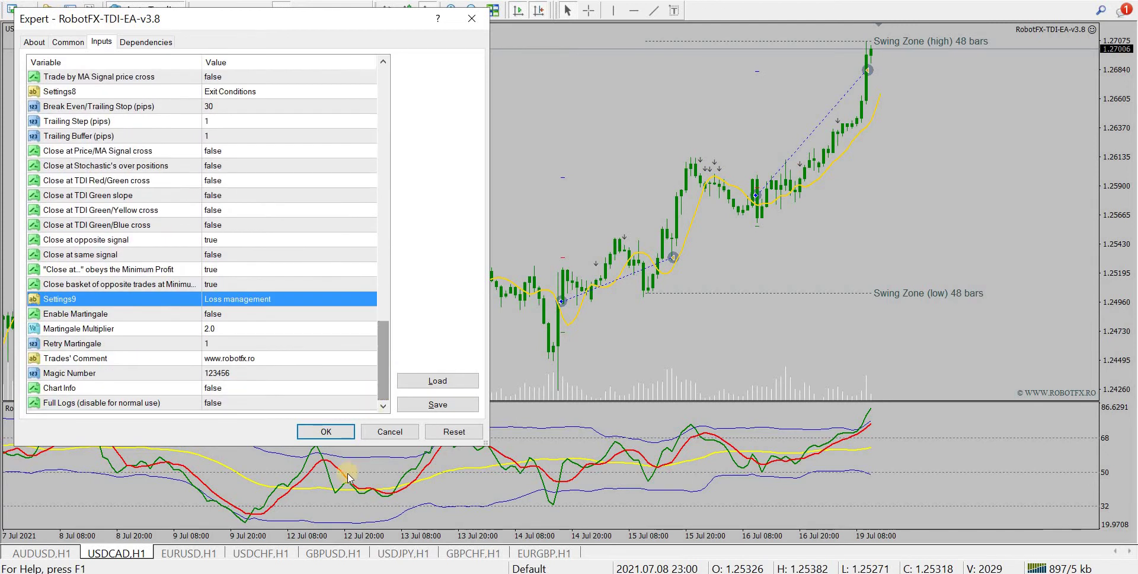
pyautogui.click(324, 433)
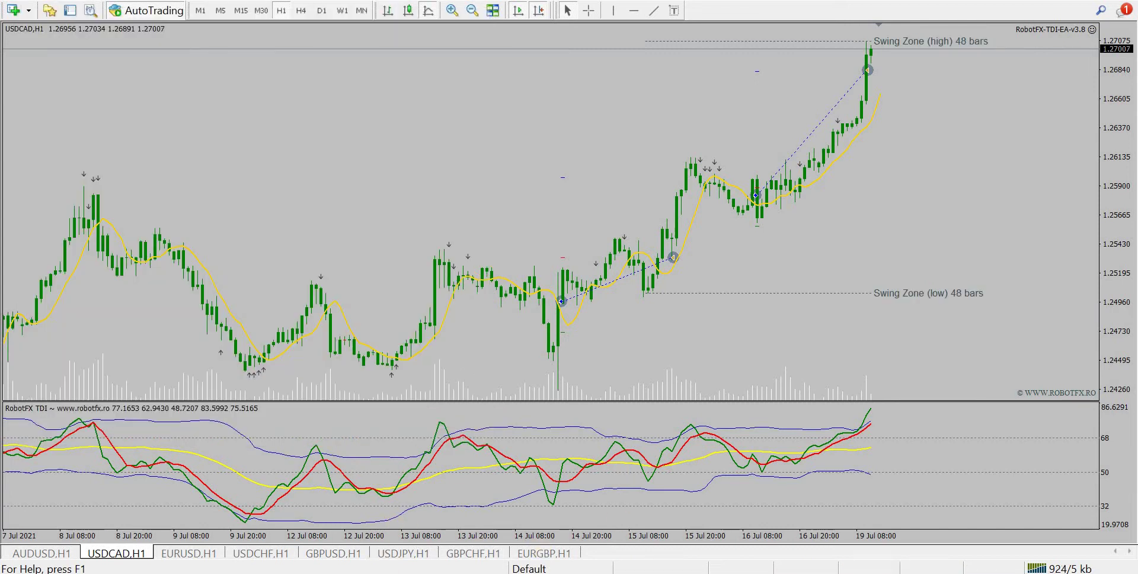
# - Switch to Chrome and look through the TDI Expert Advisor page's functions, trade examples, settings descriptions and embedded video playlist
pyautogui.moveTo(419, 572)
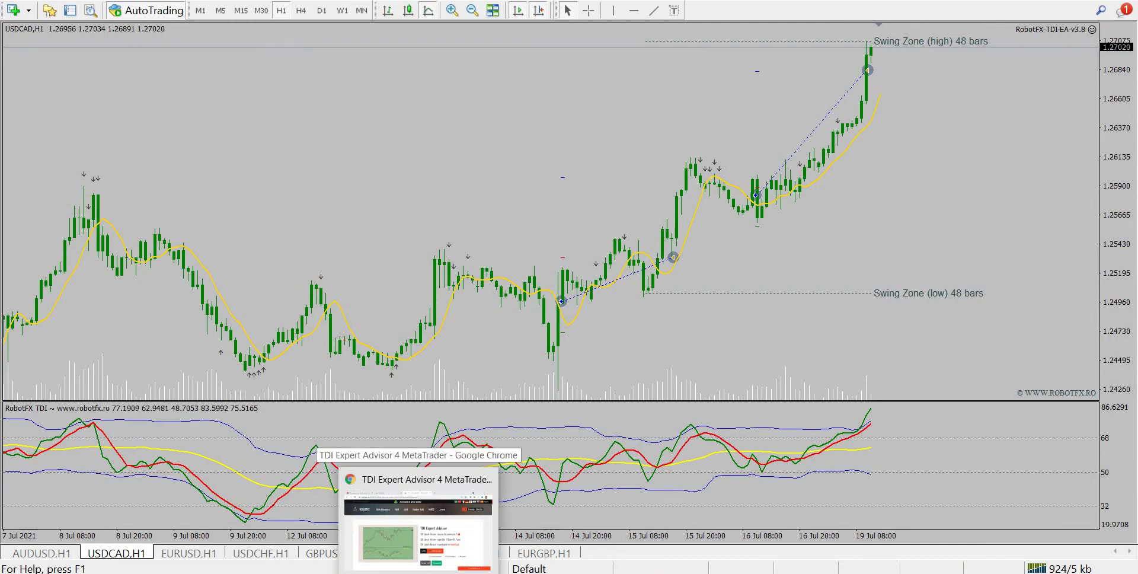
pyautogui.click(418, 533)
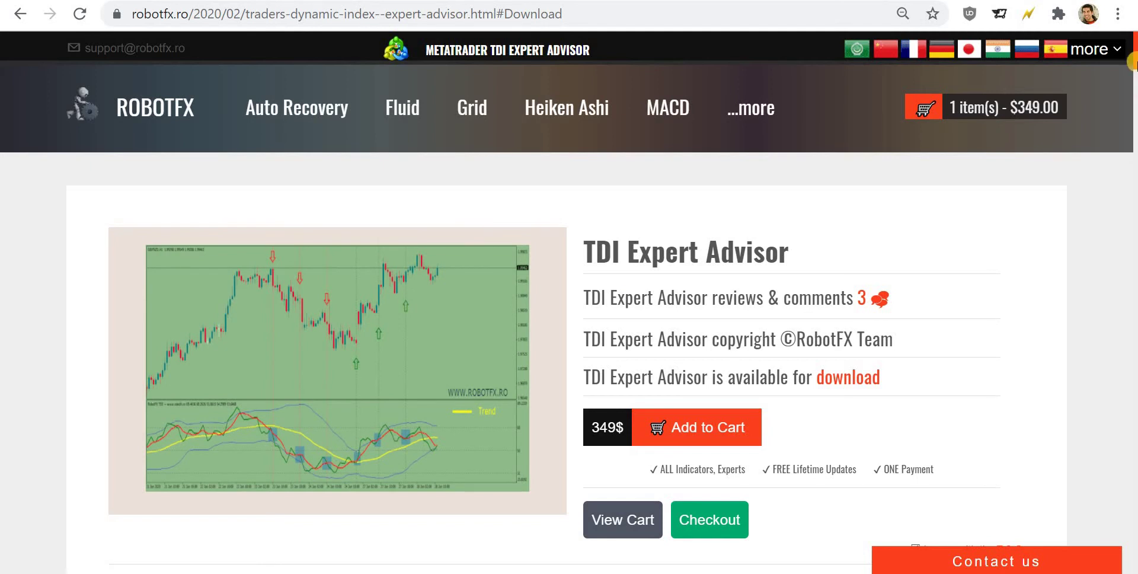
pyautogui.scroll(-4, 310, 228)
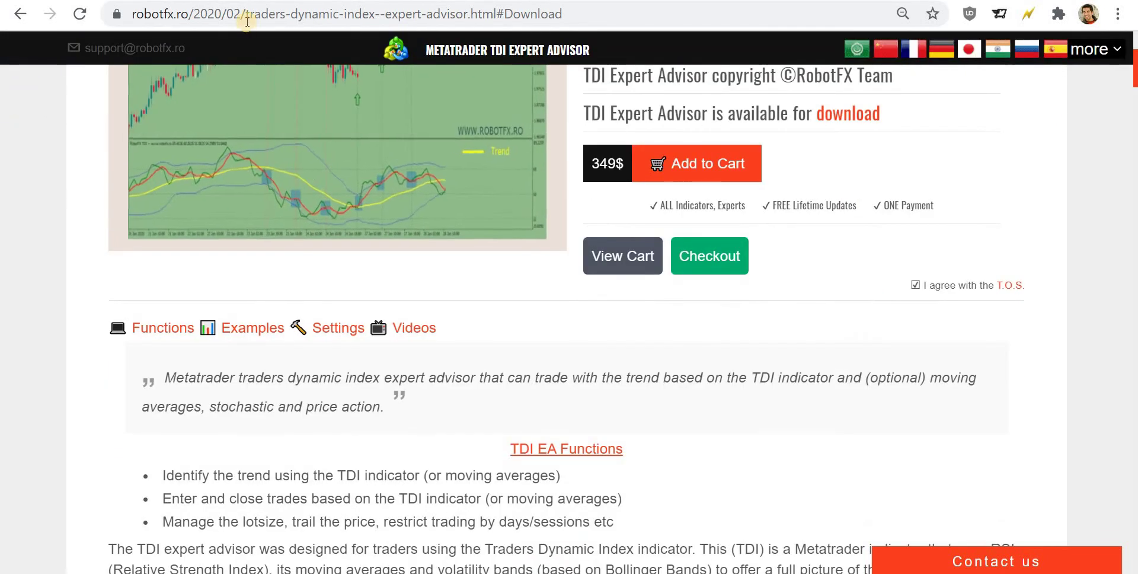
pyautogui.click(247, 20)
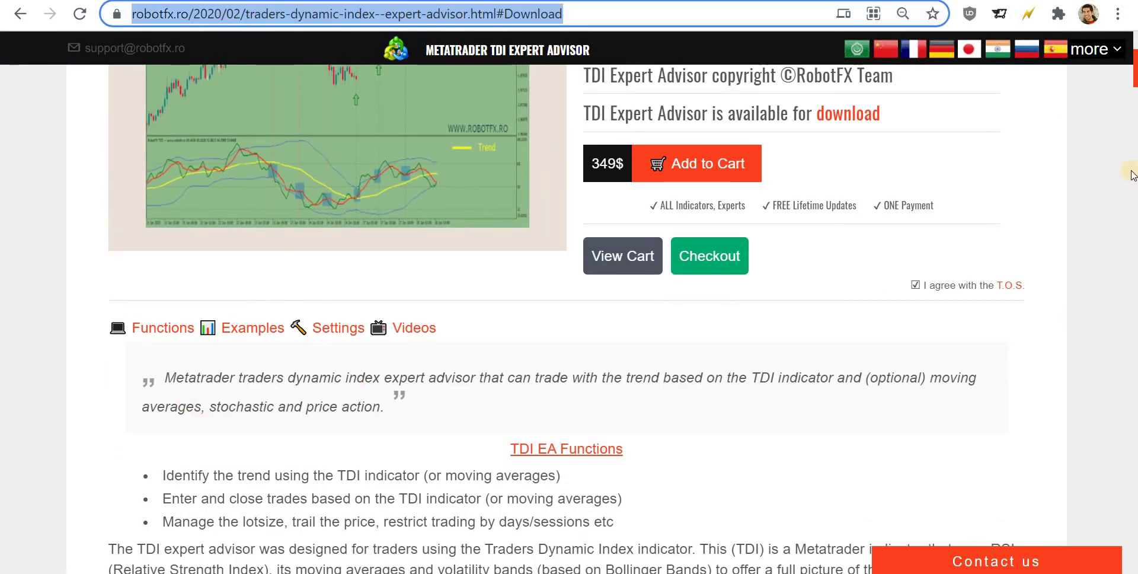
pyautogui.scroll(-15, 569, 320)
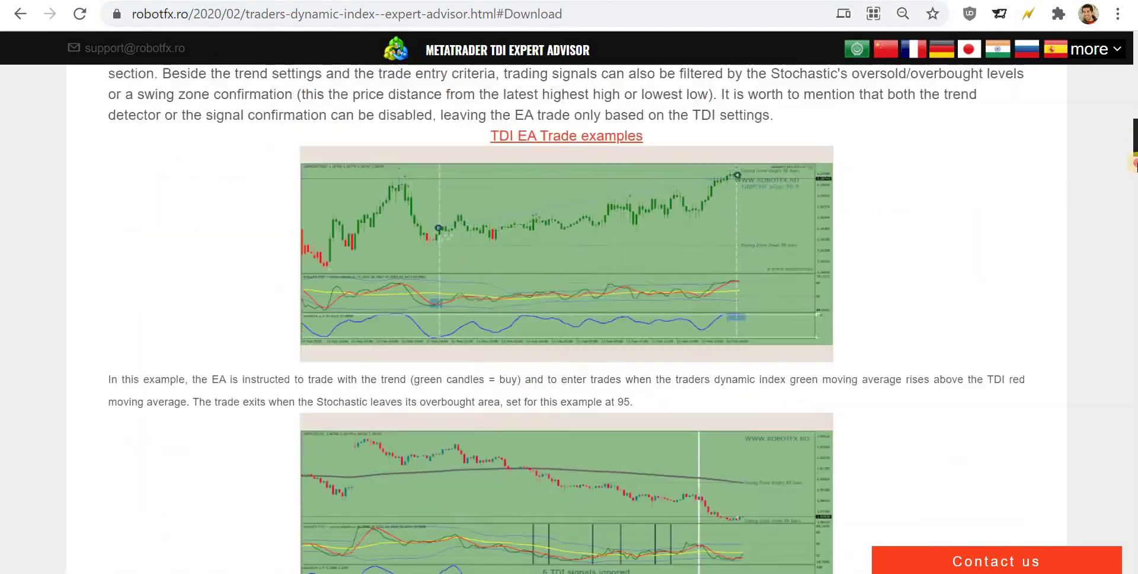
pyautogui.scroll(-12, 569, 320)
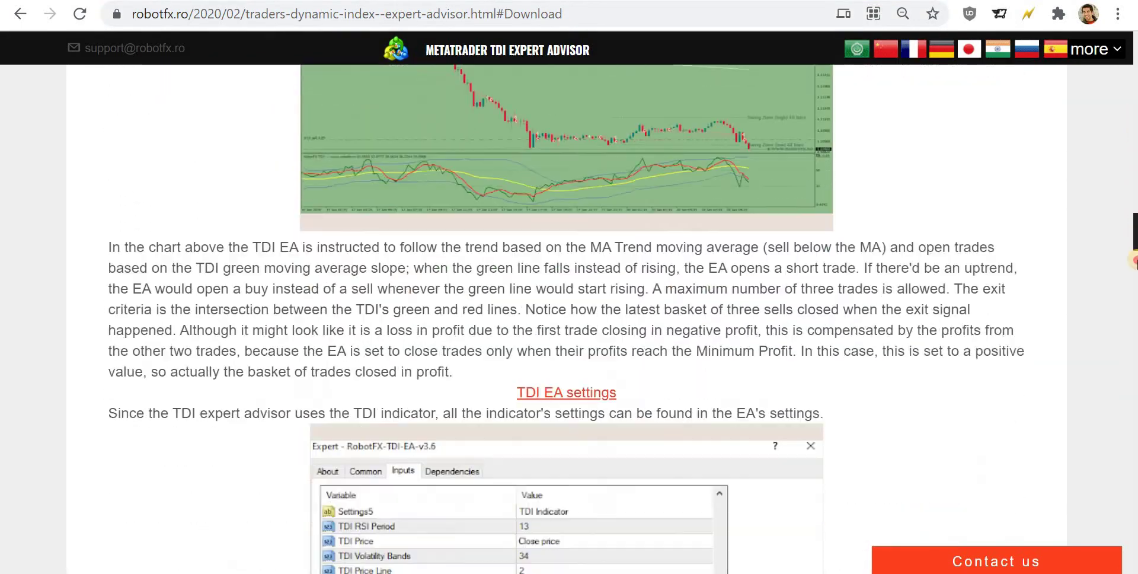
pyautogui.scroll(-15, 568, 320)
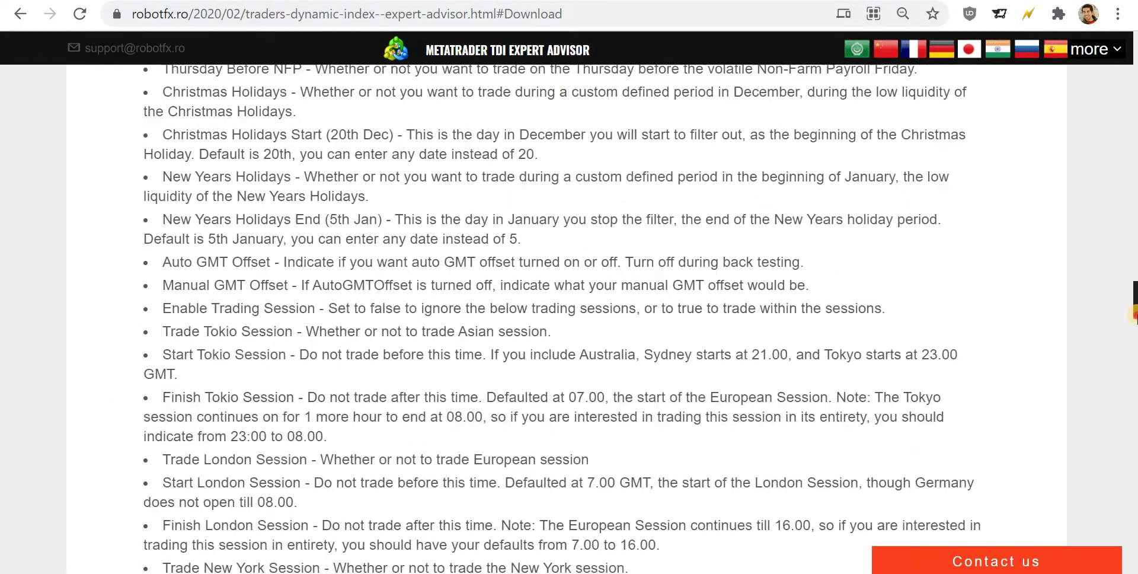
pyautogui.scroll(-15, 1132, 353)
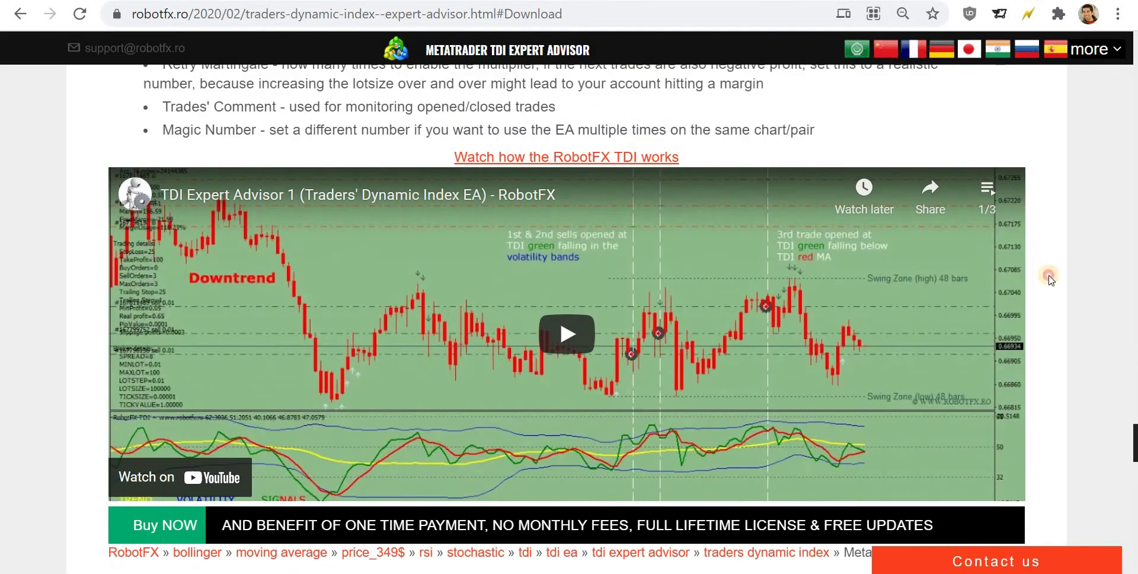
pyautogui.click(995, 186)
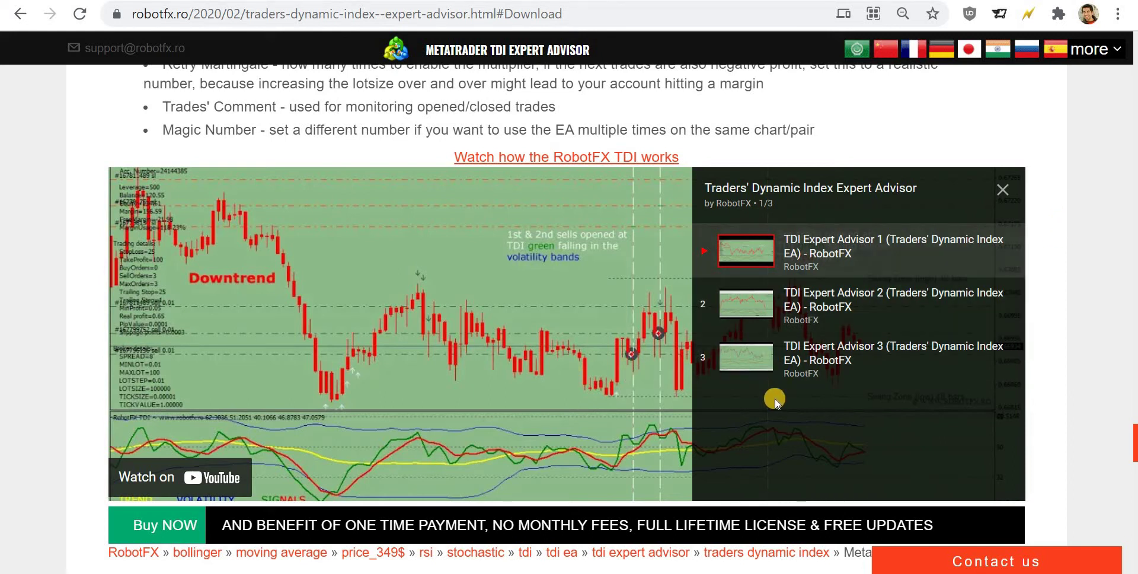
pyautogui.click(1003, 190)
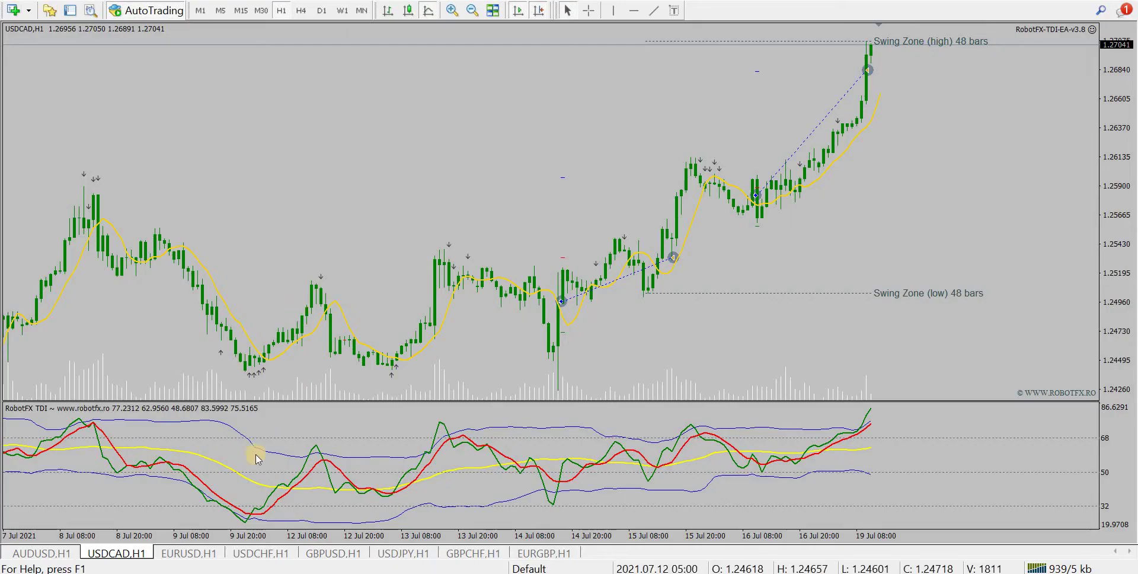
# - Bring up the EURUSD H1 chart and review its expert's inputs from the trading days to the MA signal settings
pyautogui.click(183, 555)
pyautogui.hotkey('ctrl', 'Tab')
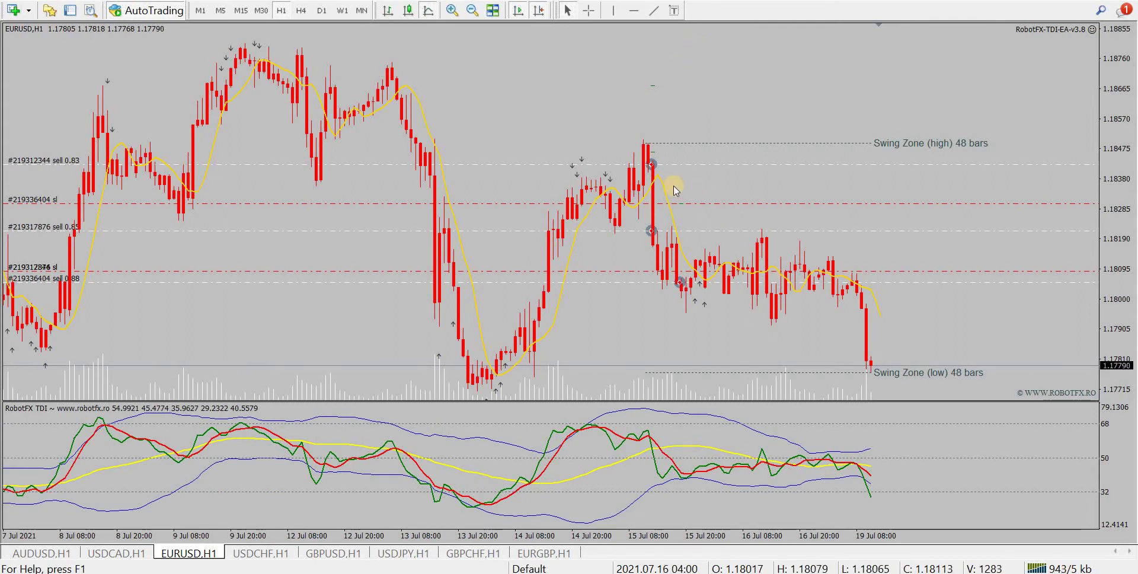
pyautogui.press('F7')
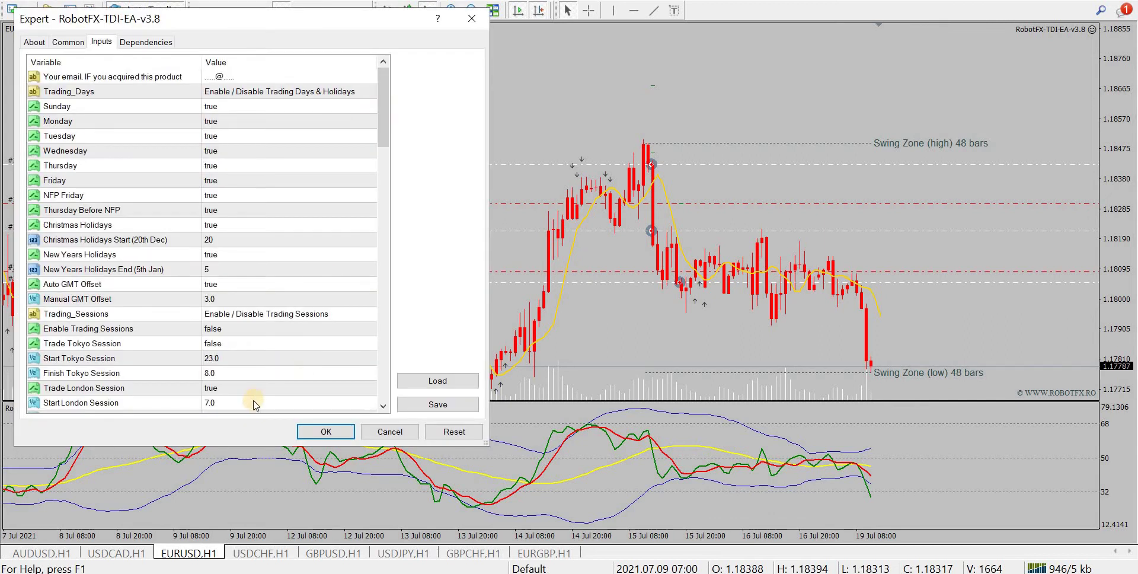
pyautogui.click(252, 403)
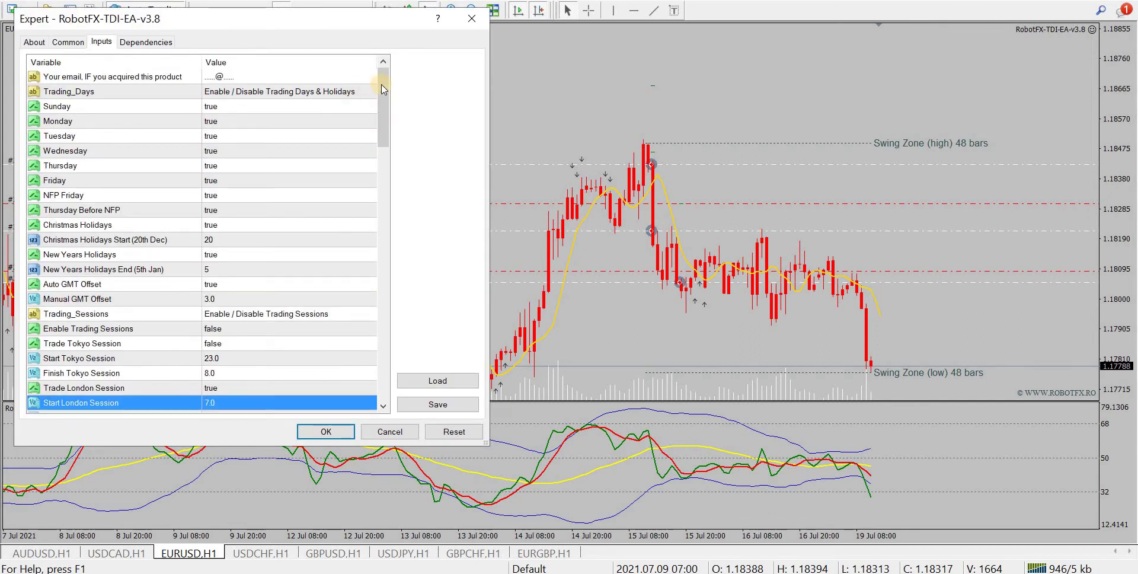
pyautogui.moveTo(382, 98)
pyautogui.mouseDown()
pyautogui.moveTo(383, 156)
pyautogui.moveTo(383, 83)
pyautogui.mouseUp()
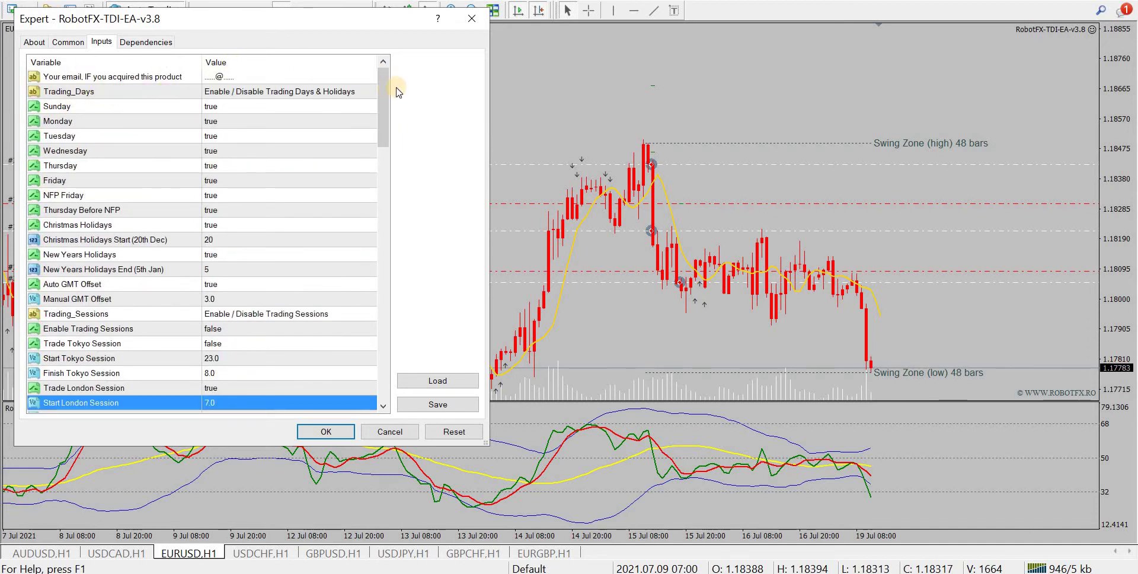
pyautogui.moveTo(386, 84); pyautogui.dragTo(398, 165)
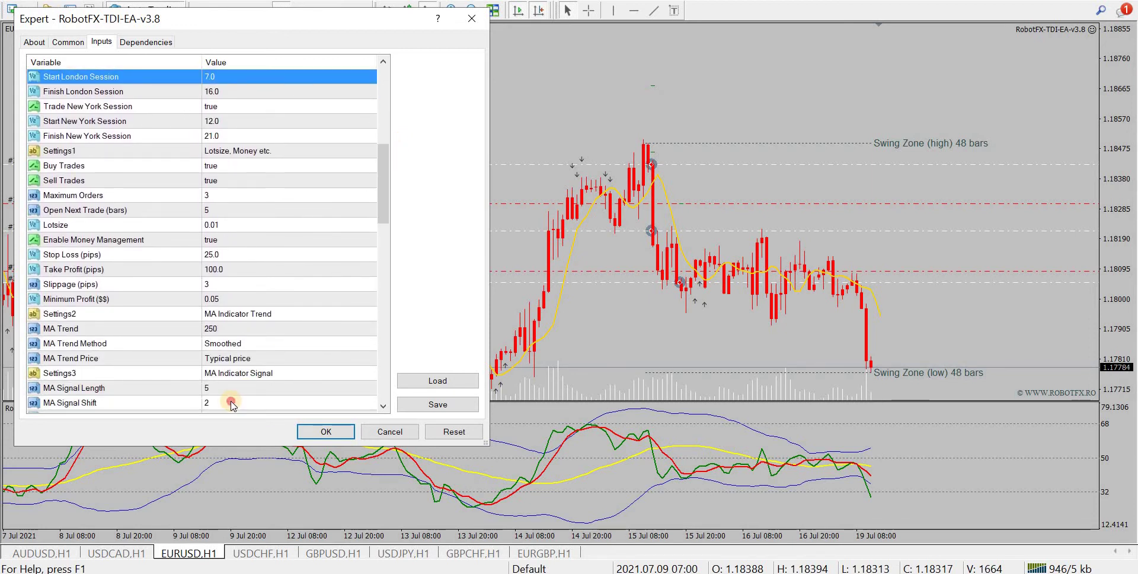
pyautogui.click(232, 404)
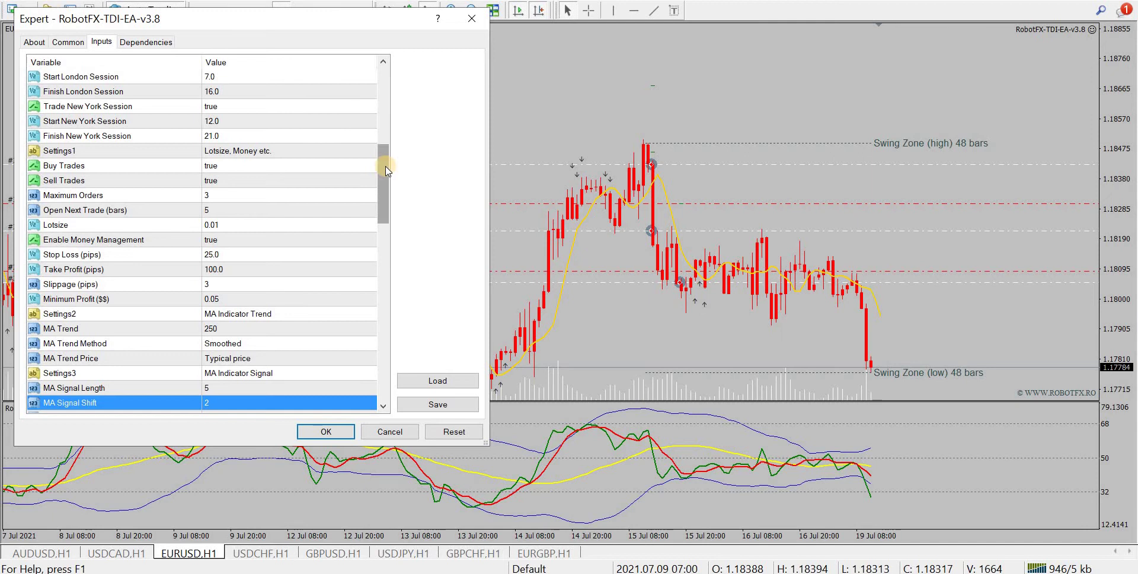
# - Examine the EURUSD expert's Stochastic, TDI, trend, entry, exit and loss management inputs, and close its properties
pyautogui.moveTo(385, 170); pyautogui.dragTo(395, 257)
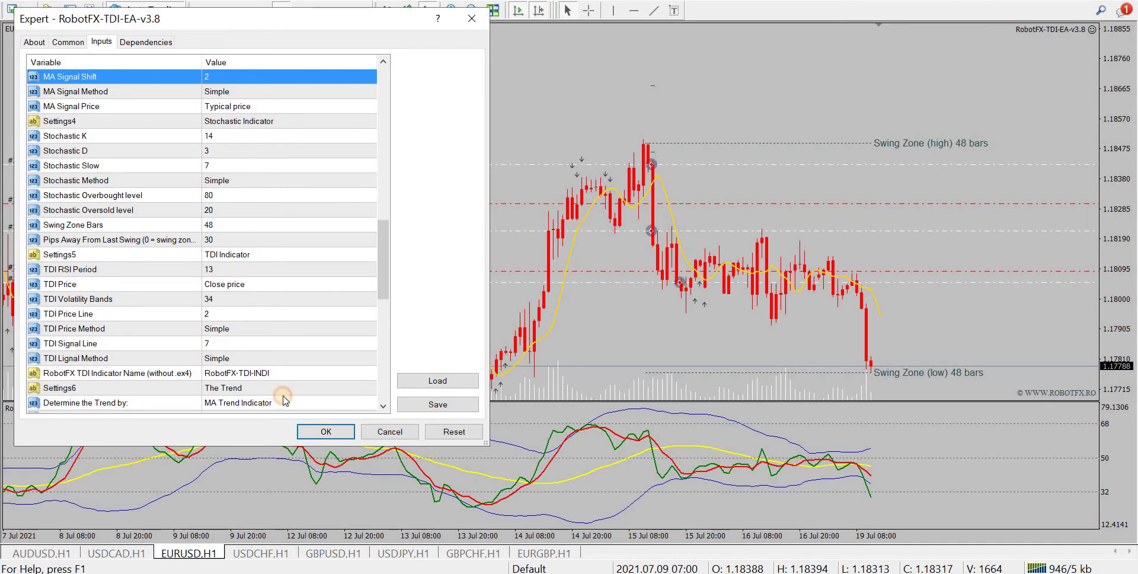
pyautogui.click(273, 406)
pyautogui.moveTo(379, 255); pyautogui.dragTo(275, 384)
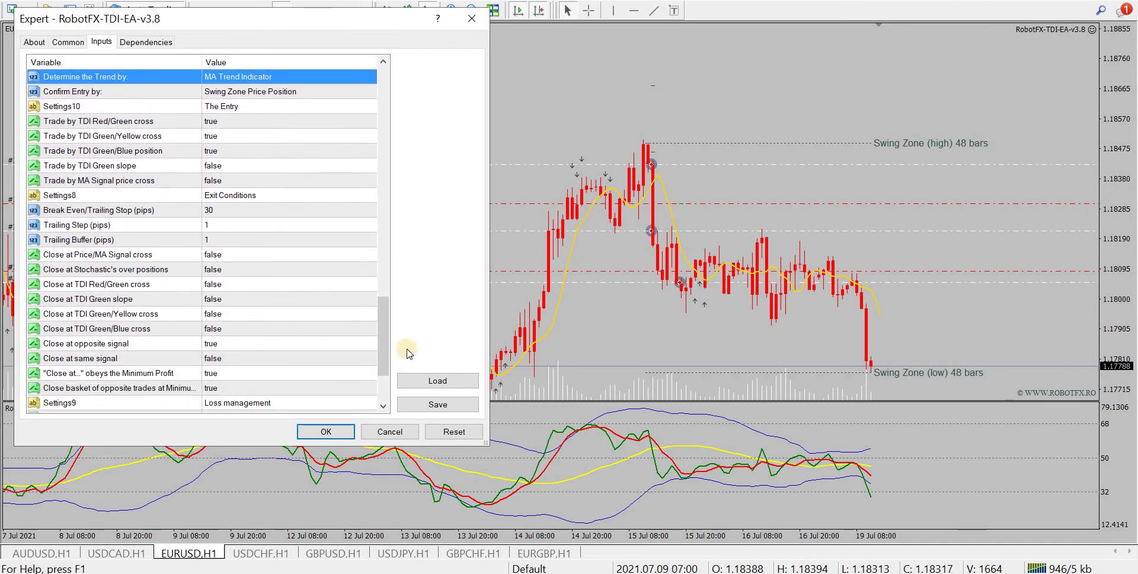
pyautogui.click(256, 403)
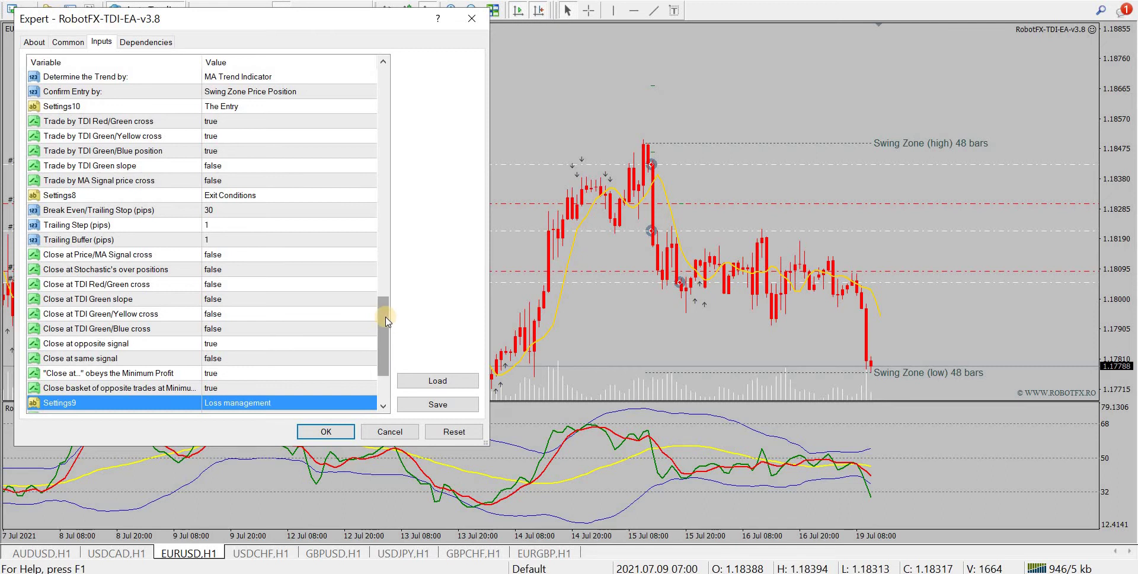
pyautogui.scroll(-3, 384, 364)
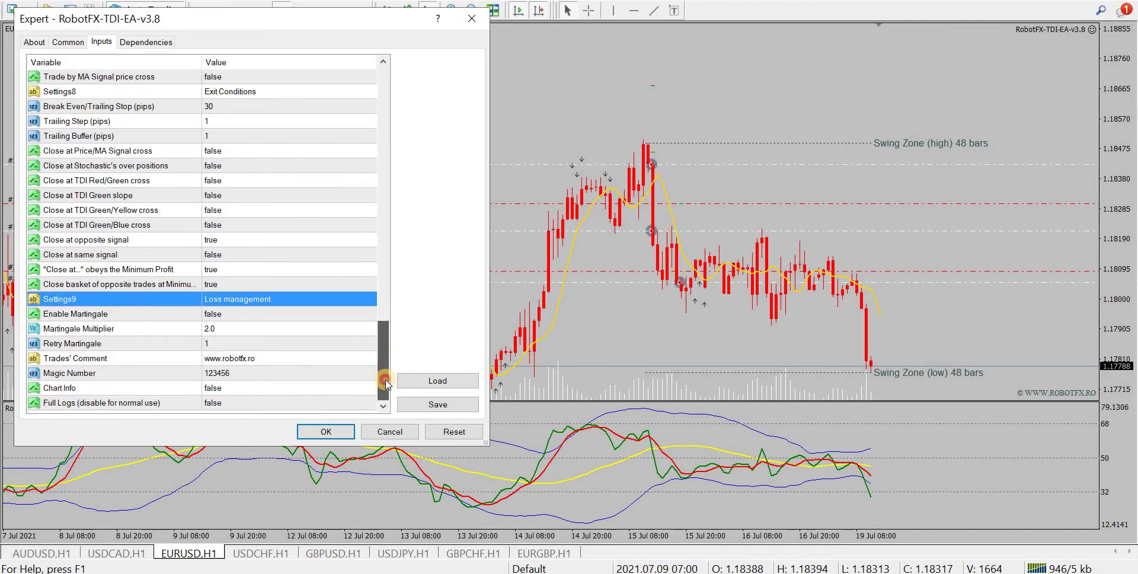
pyautogui.click(327, 432)
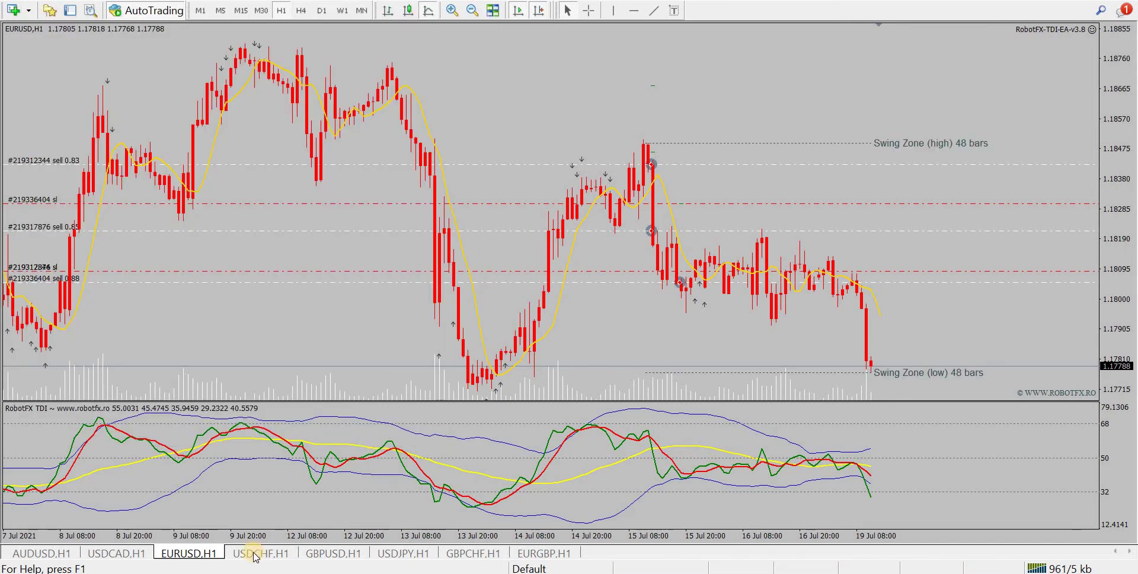
# - Bring up the GBPUSD H1 chart and review its expert's trading days, sessions, lot size and MA indicator inputs
pyautogui.click(322, 553)
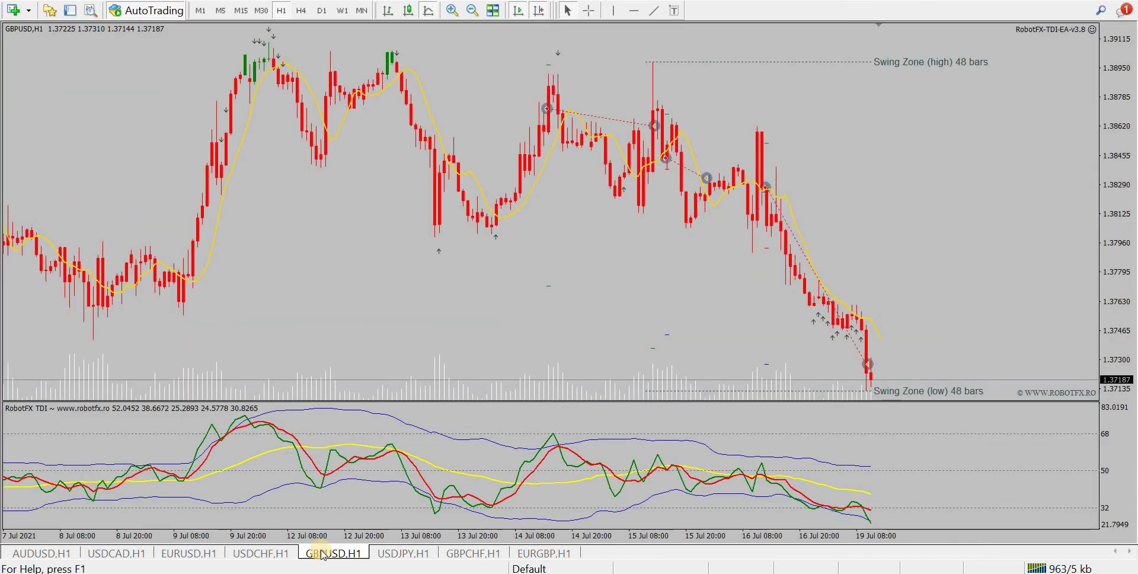
pyautogui.click(802, 156)
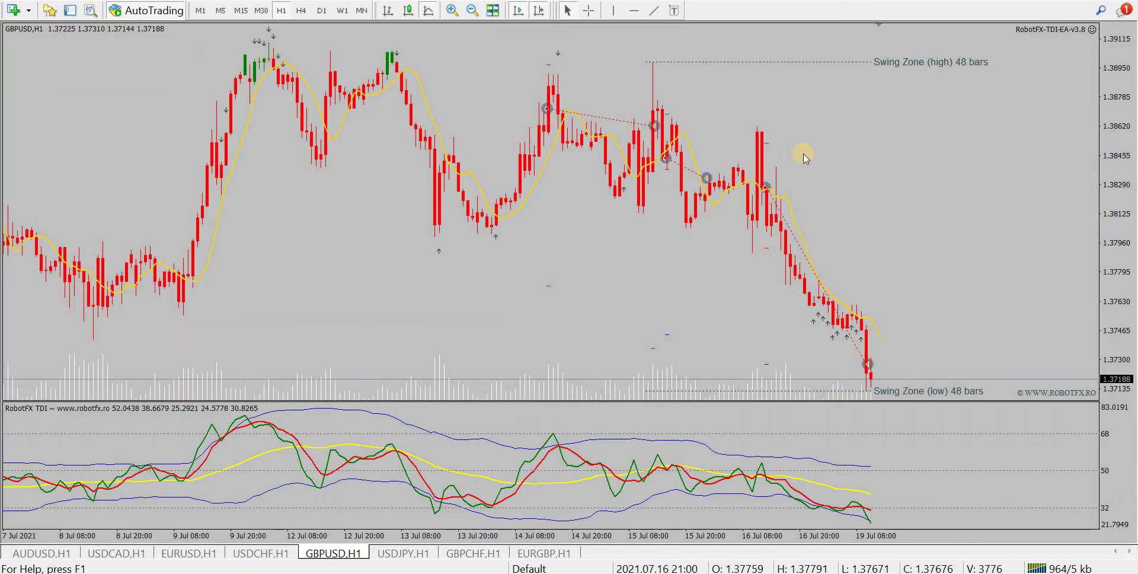
pyautogui.press('F7')
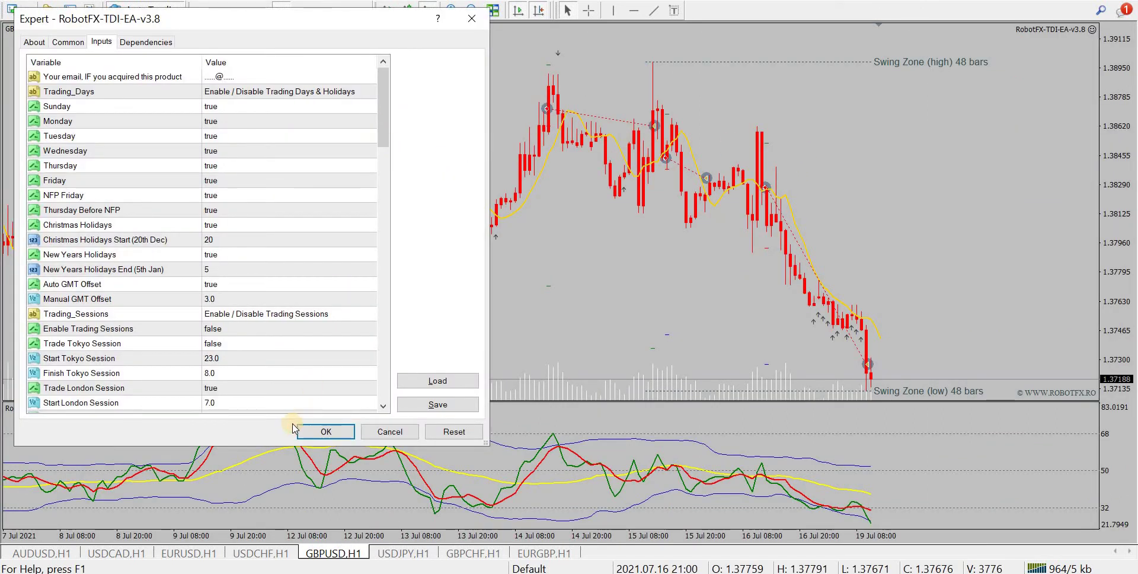
pyautogui.click(265, 403)
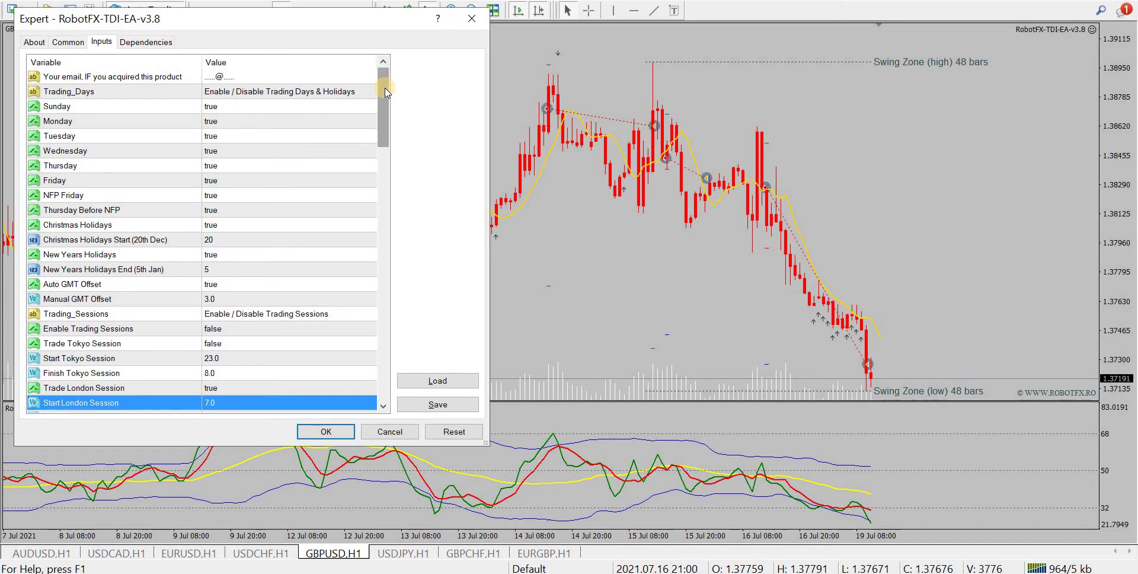
pyautogui.moveTo(385, 92); pyautogui.dragTo(388, 161)
pyautogui.scroll(-2, 386, 159)
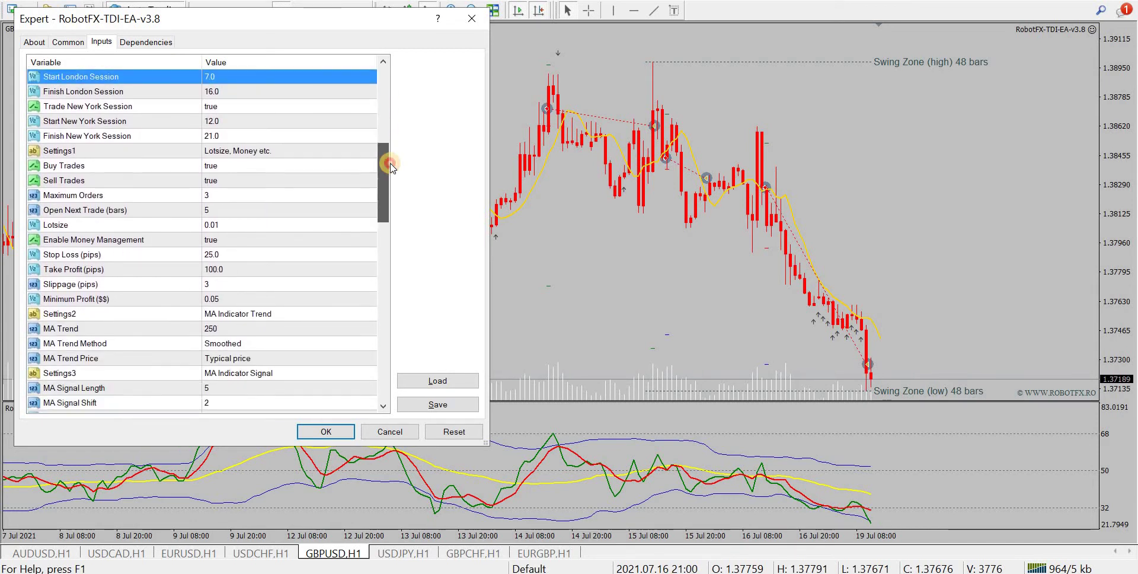
pyautogui.click(221, 405)
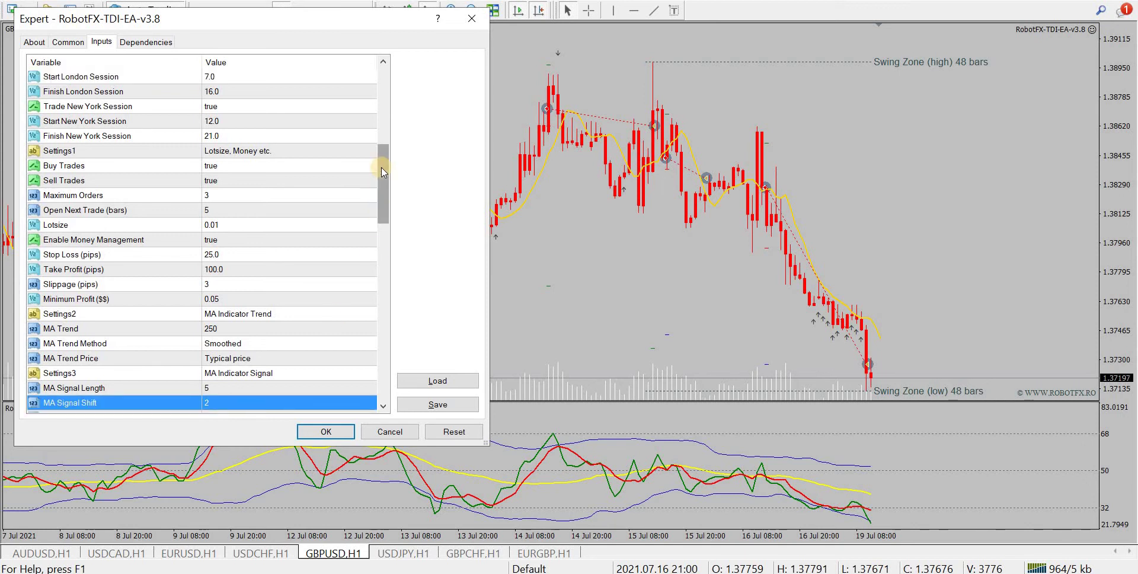
# - Examine the GBPUSD expert's remaining inputs, from the Stochastic settings through the exit and martingale options, and close its properties
pyautogui.moveTo(381, 167); pyautogui.dragTo(377, 252)
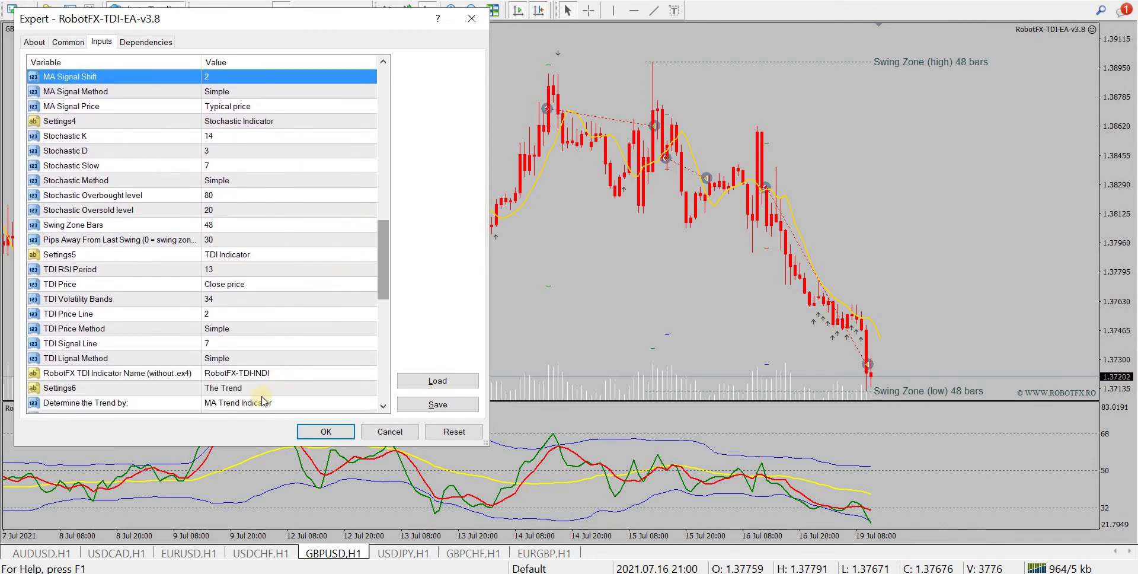
pyautogui.click(323, 405)
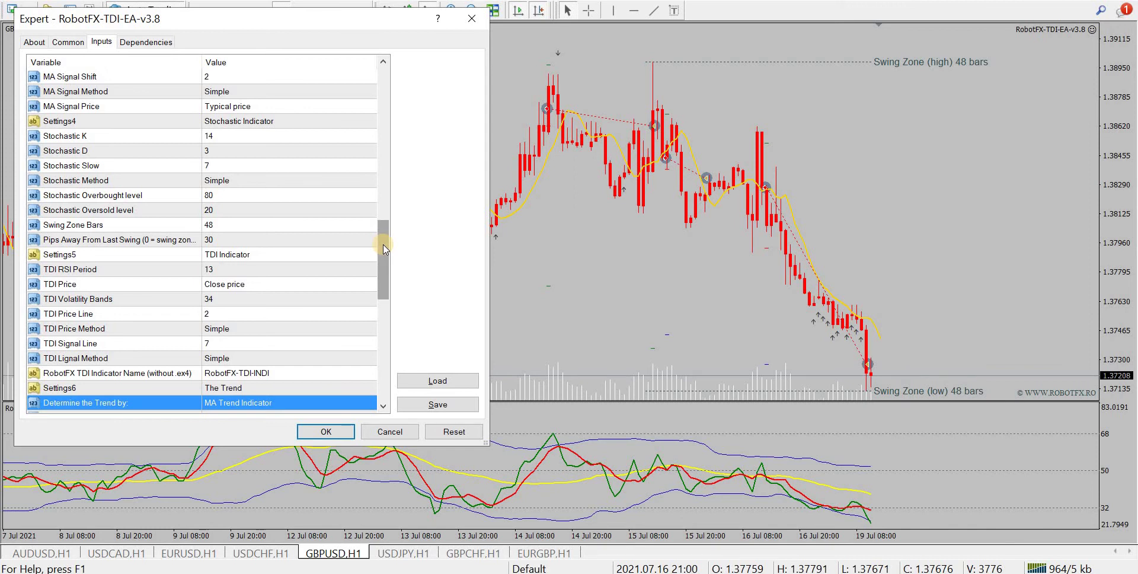
pyautogui.moveTo(382, 261); pyautogui.dragTo(267, 403)
pyautogui.click(255, 405)
pyautogui.click(266, 402)
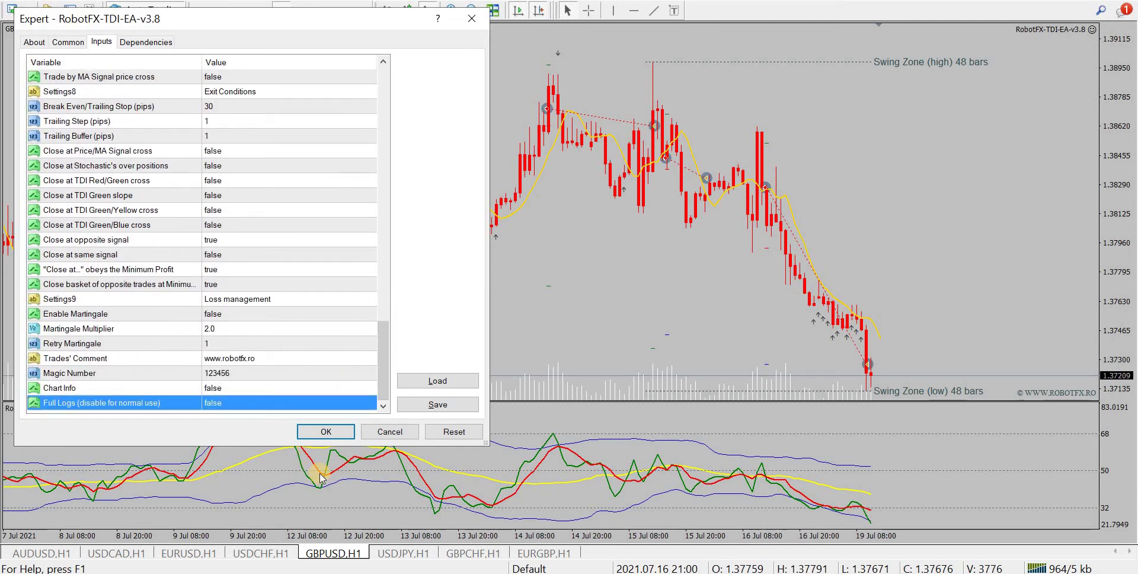
pyautogui.click(325, 431)
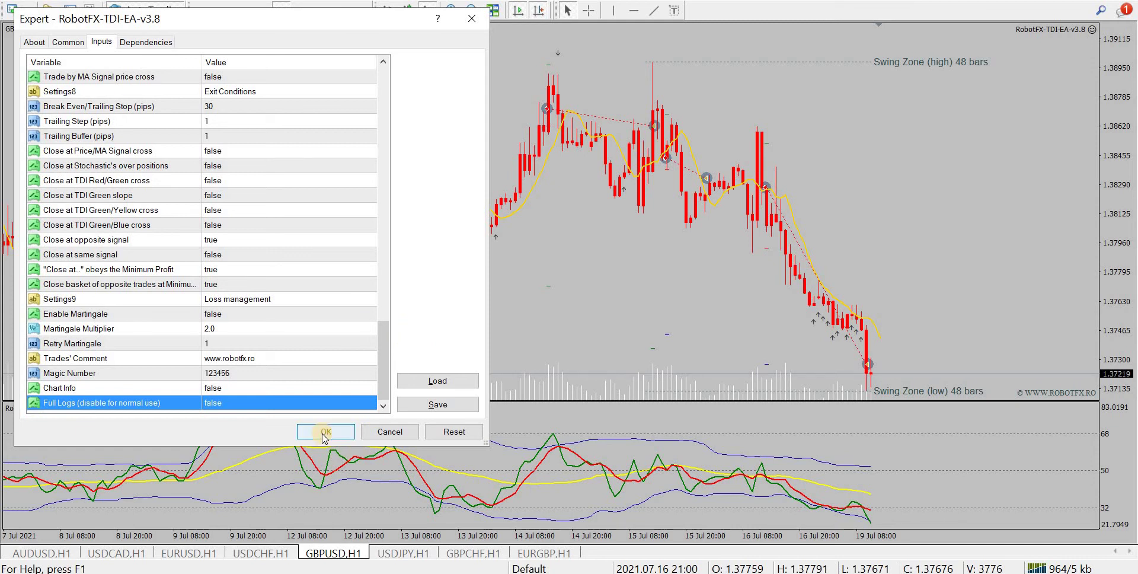
pyautogui.click(325, 432)
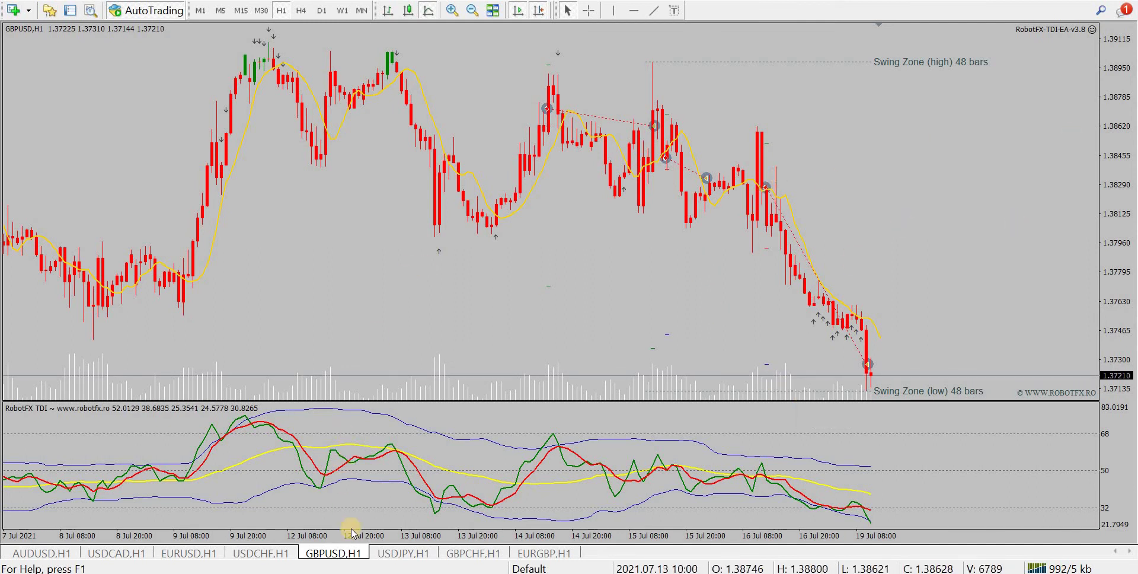
# - Bring up the USDJPY H1 chart and review its expert's inputs from the trading days to the MA signal settings
pyautogui.click(402, 552)
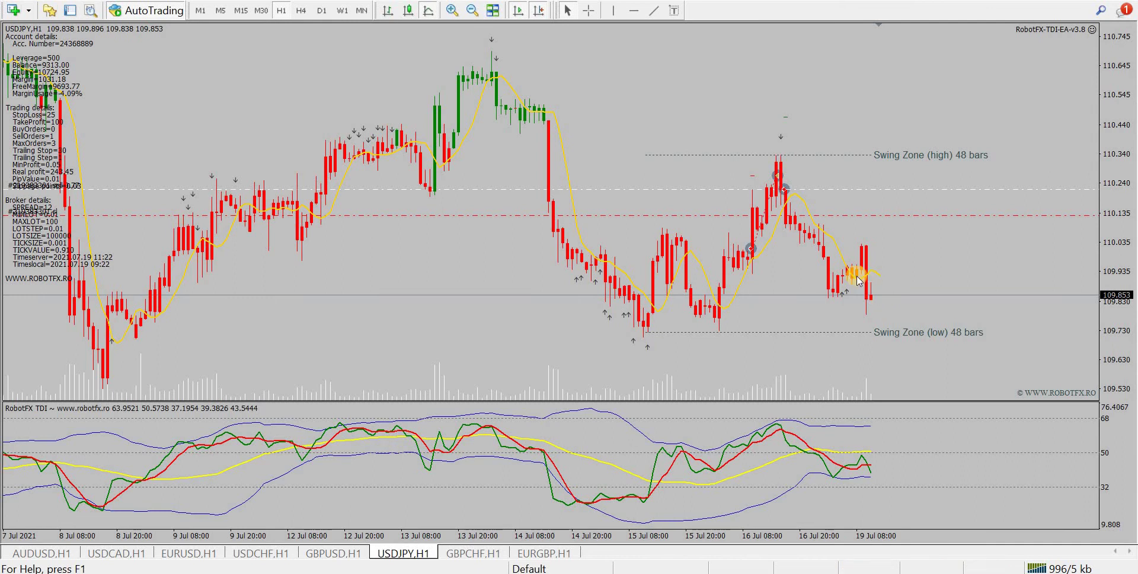
pyautogui.press('F7')
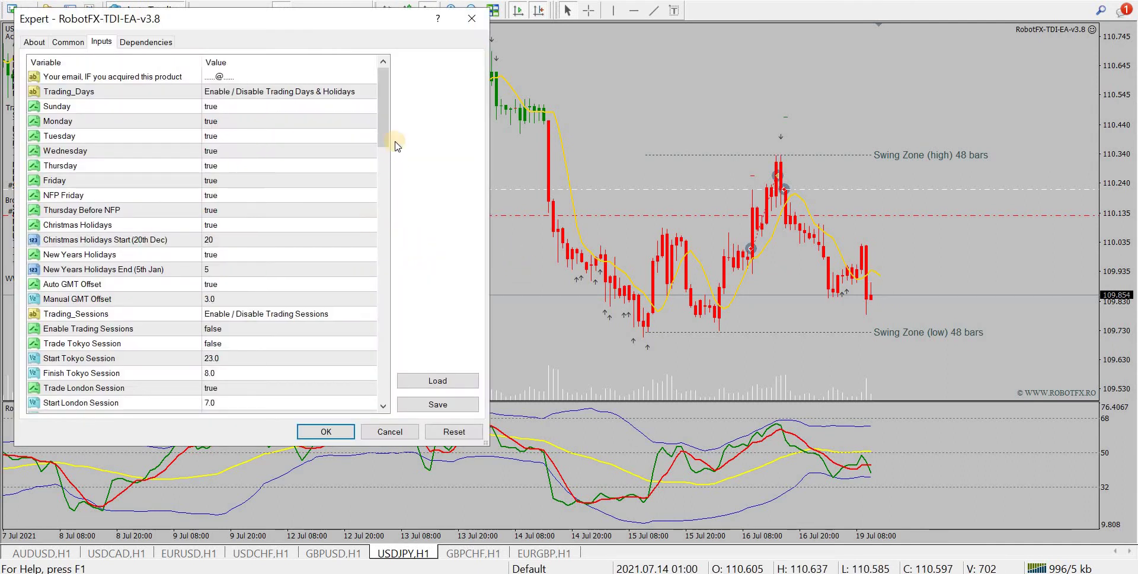
pyautogui.click(286, 406)
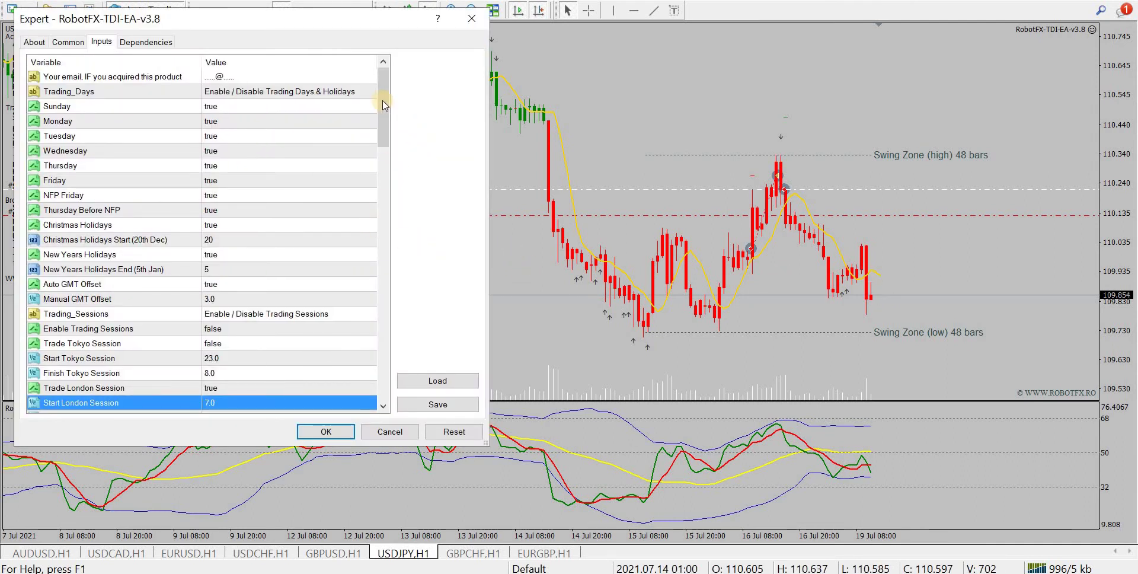
pyautogui.moveTo(382, 101); pyautogui.dragTo(383, 186)
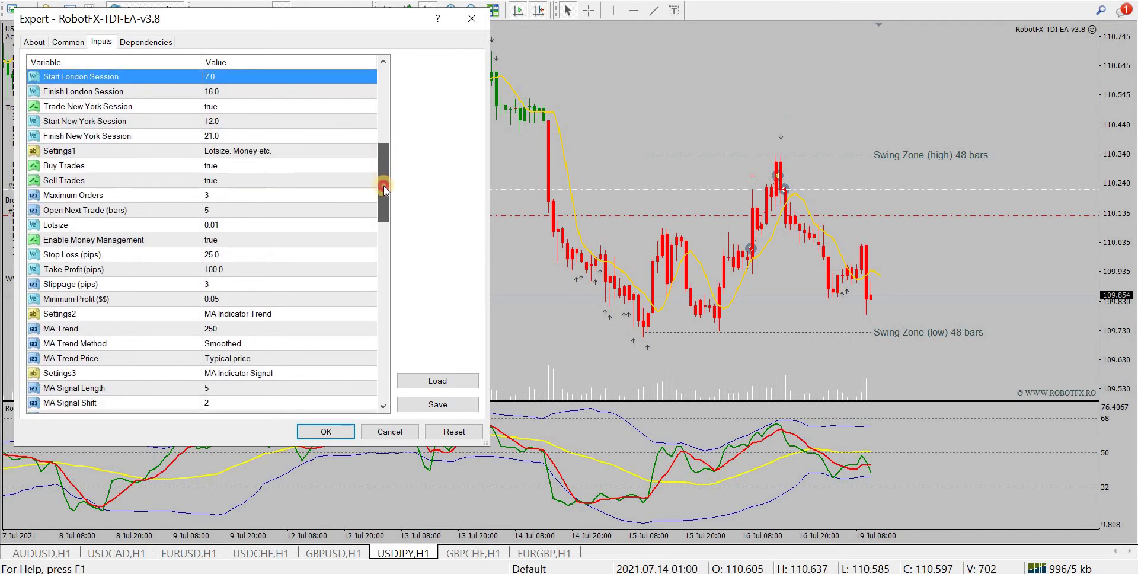
pyautogui.click(238, 403)
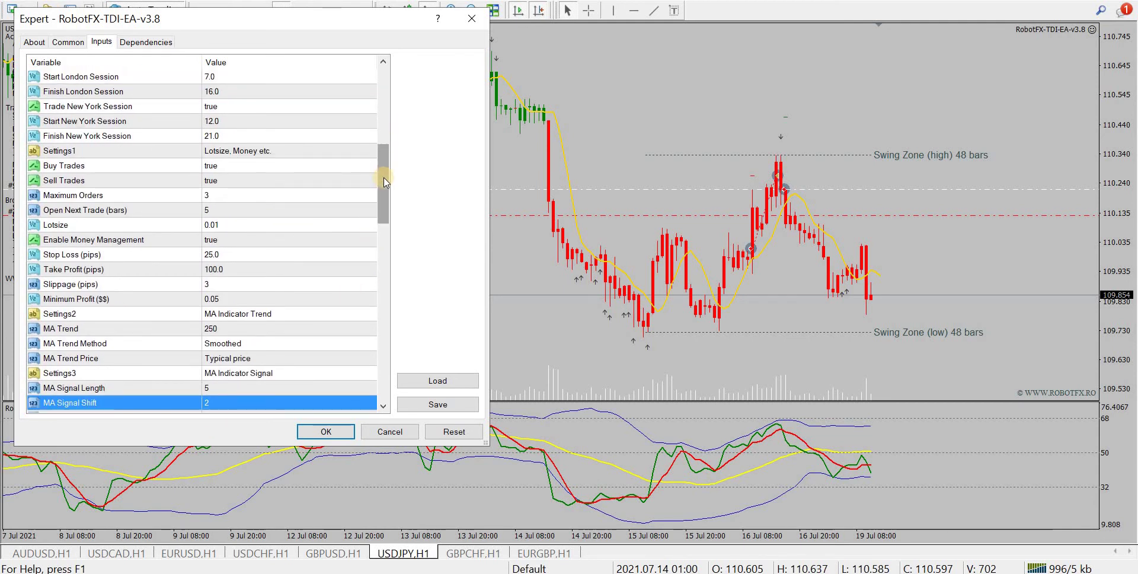
# - Examine the USDJPY expert's Stochastic, TDI, trend, entry, exit and loss management inputs, and close its properties
pyautogui.moveTo(384, 179); pyautogui.dragTo(395, 269)
pyautogui.click(276, 405)
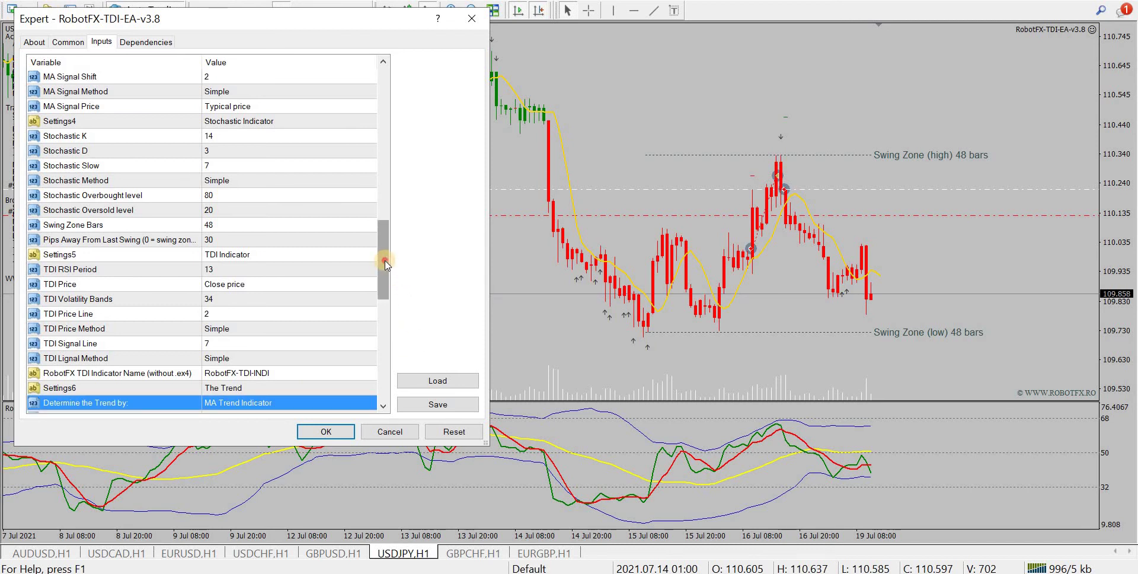
pyautogui.moveTo(388, 276); pyautogui.dragTo(457, 352)
pyautogui.click(296, 402)
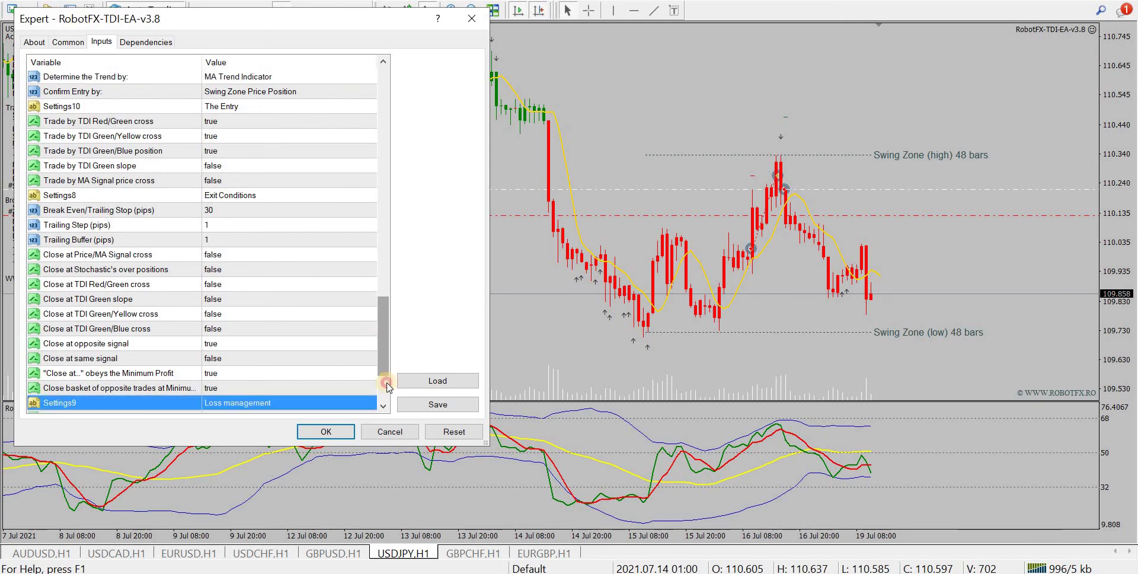
pyautogui.click(383, 406)
pyautogui.scroll(-1, 383, 407)
pyautogui.click(326, 431)
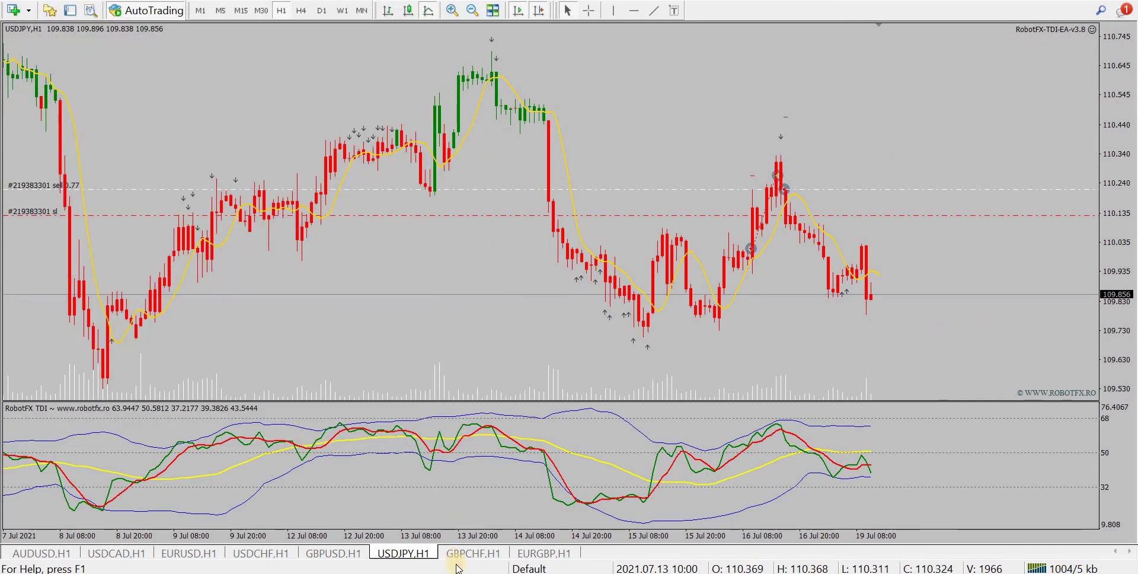
# - Look over the trades marked on the EURGBP chart, and revisit the AUDUSD and USDCAD H1 charts
pyautogui.click(544, 552)
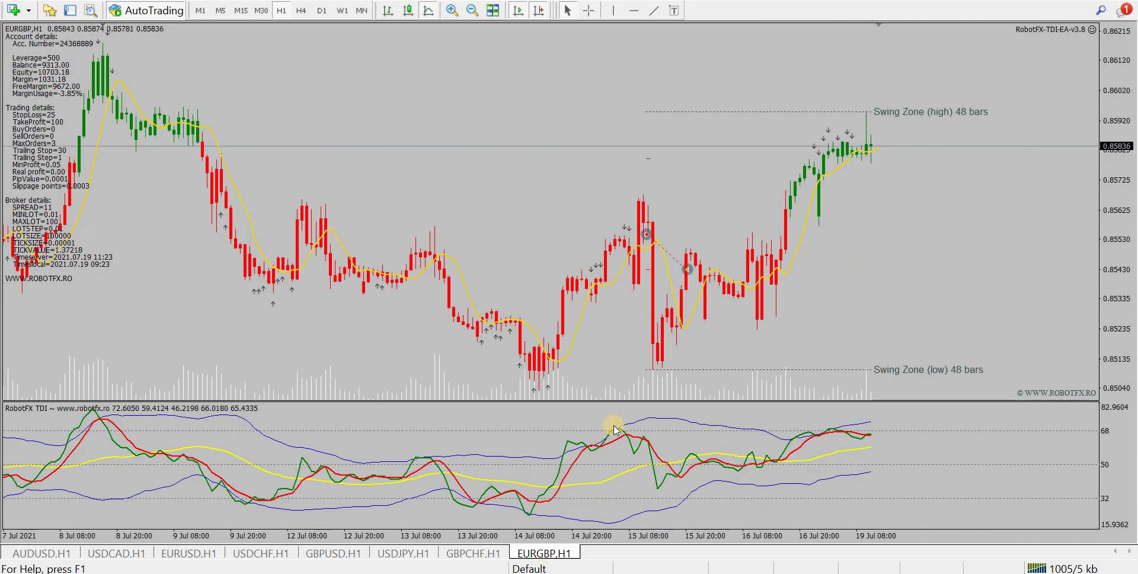
pyautogui.middleClick(656, 236)
pyautogui.moveTo(660, 234); pyautogui.dragTo(705, 269)
pyautogui.click(841, 300)
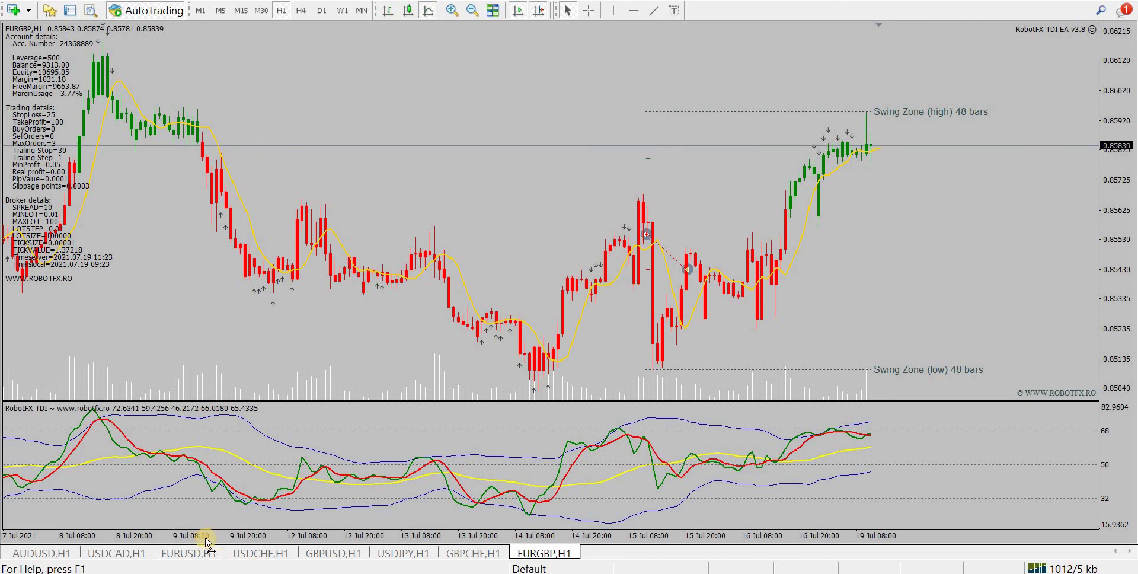
pyautogui.click(22, 554)
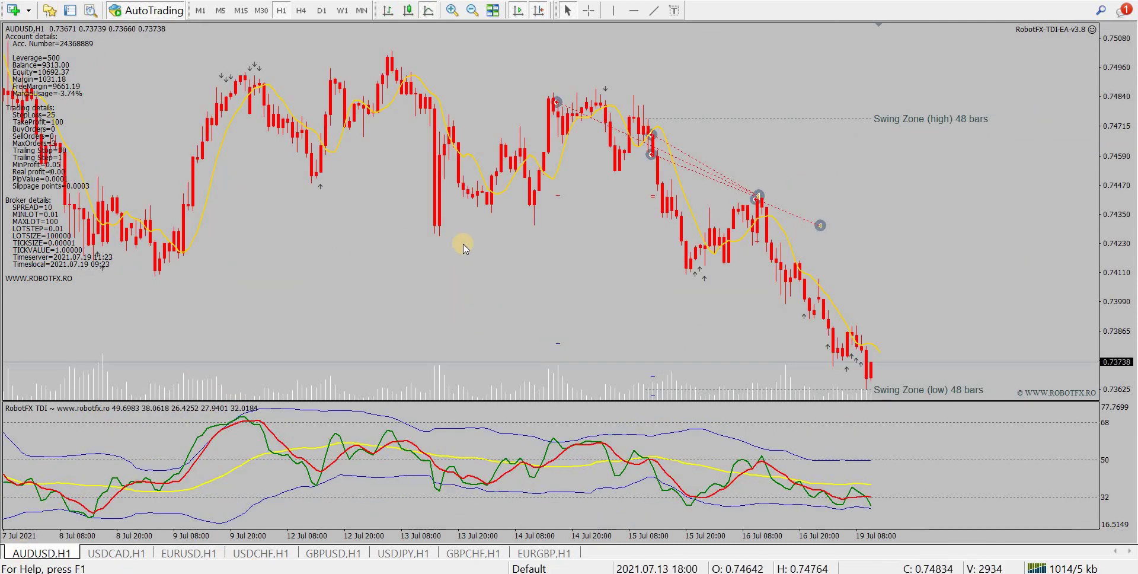
pyautogui.click(102, 554)
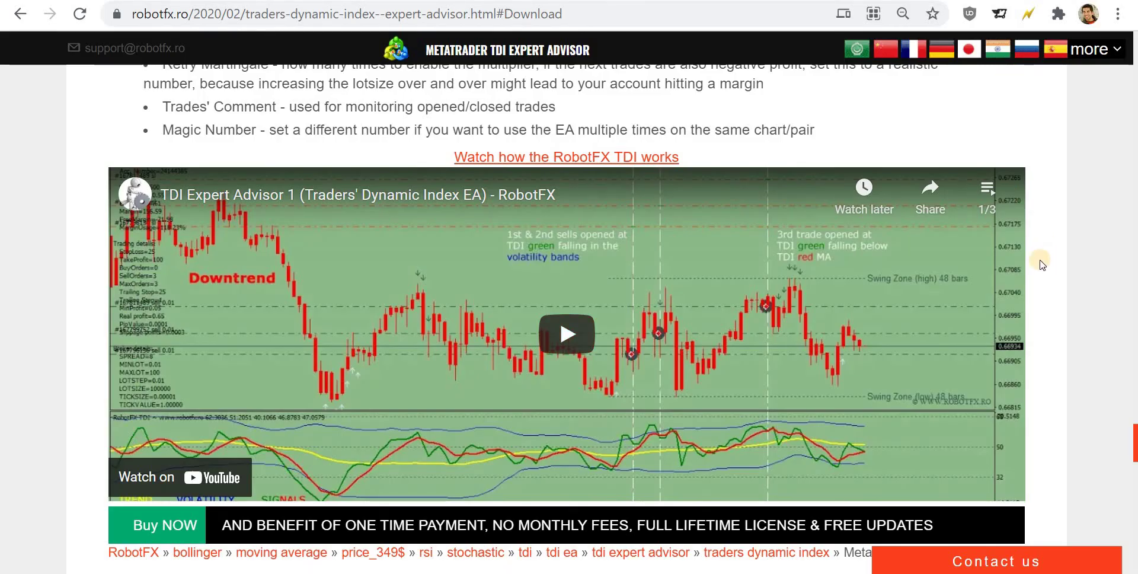
# - Switch to Chrome and look back through the settings descriptions to the top of the TDI Expert Advisor page
pyautogui.scroll(2, 1042, 264)
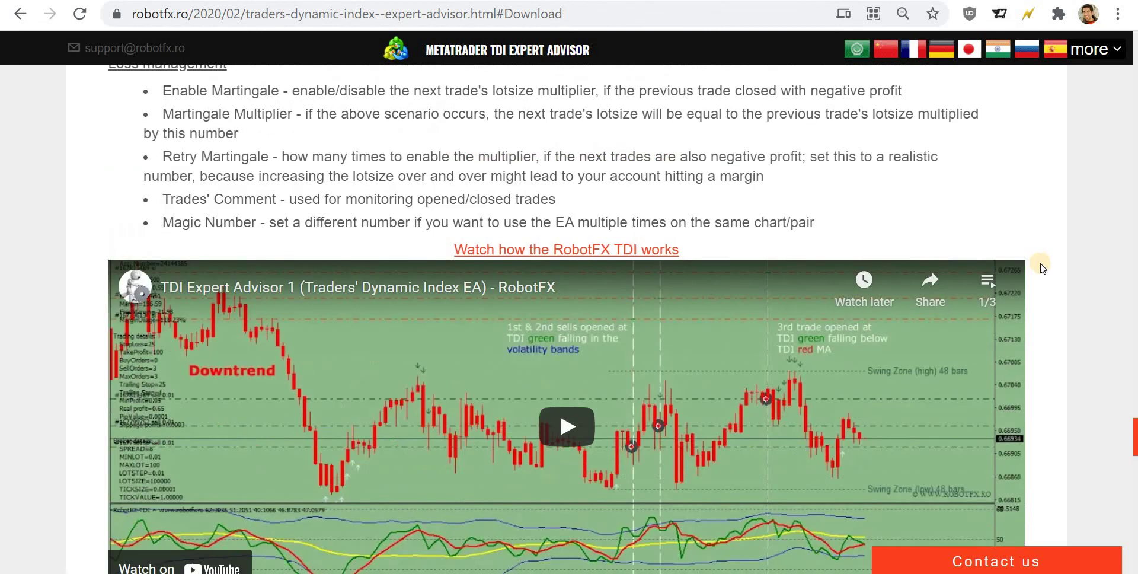
pyautogui.scroll(10, 1042, 268)
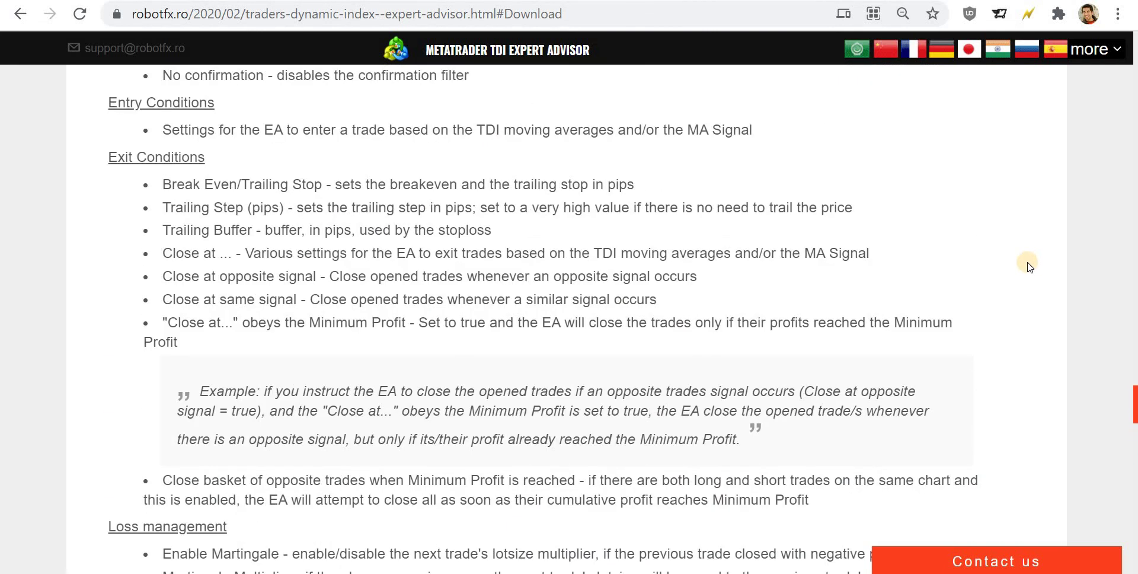
pyautogui.scroll(20, 1027, 274)
pyautogui.moveTo(1131, 330); pyautogui.dragTo(1136, 85)
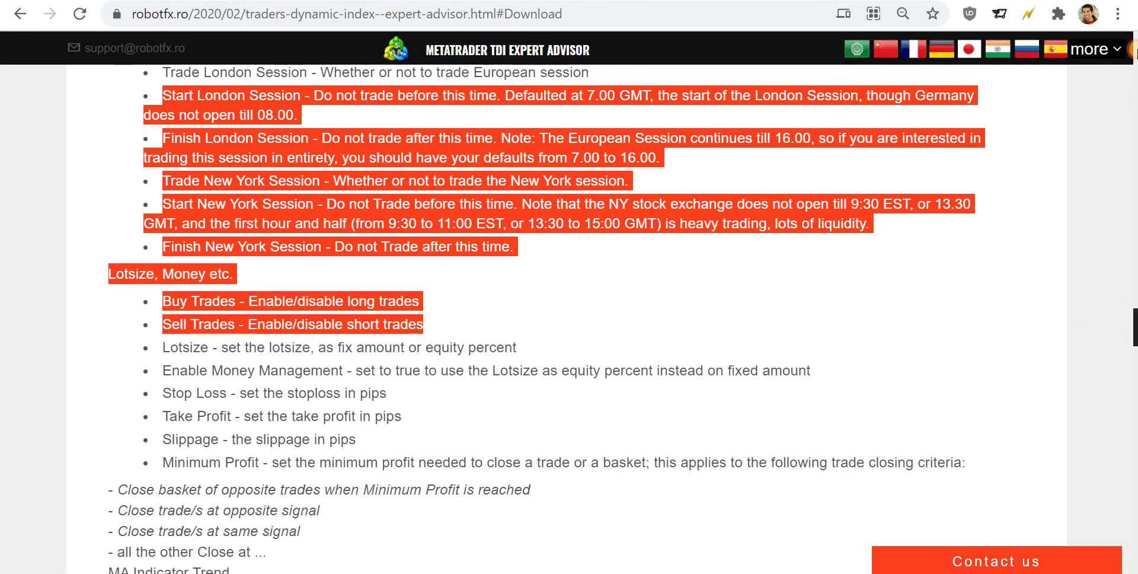
pyautogui.moveTo(1137, 50); pyautogui.dragTo(1136, 46)
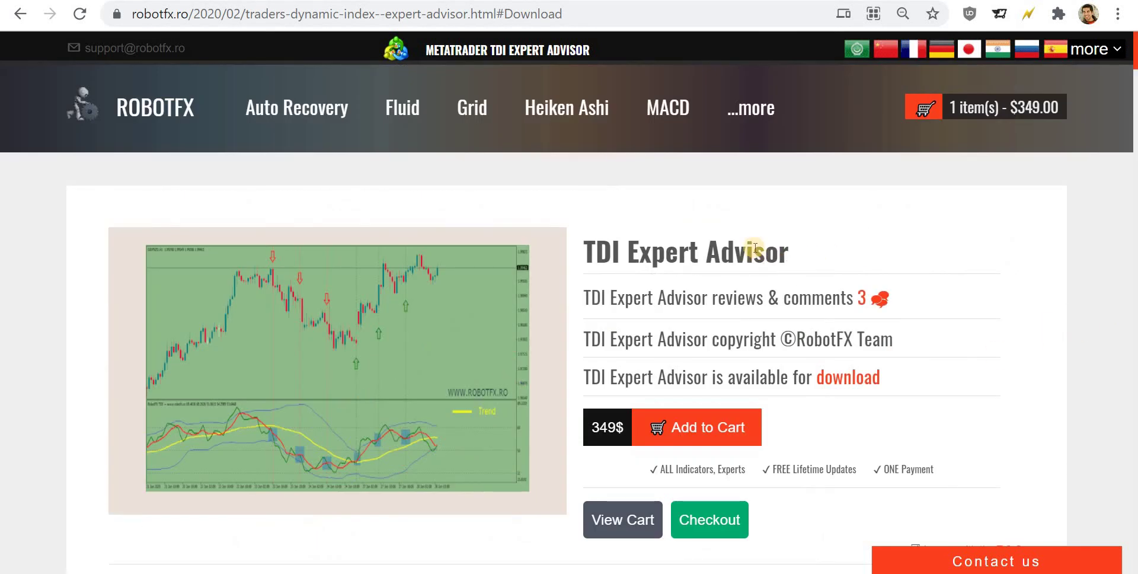